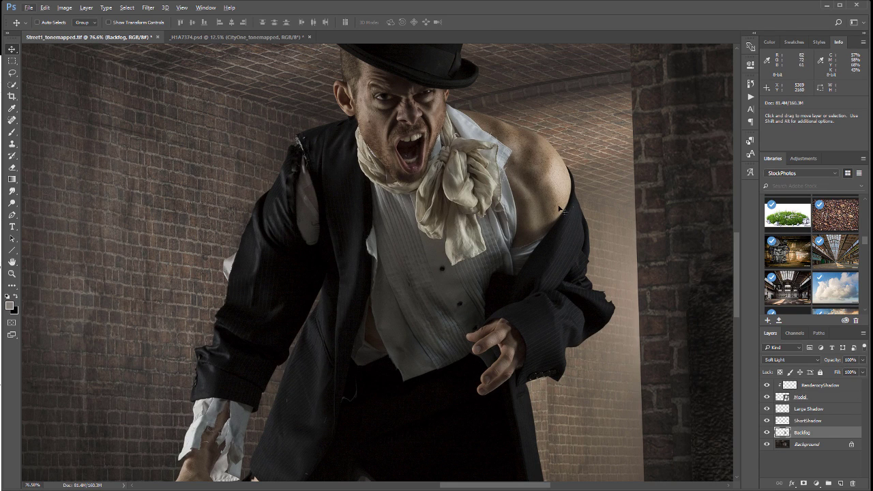
pyautogui.scroll(5, 564, 160)
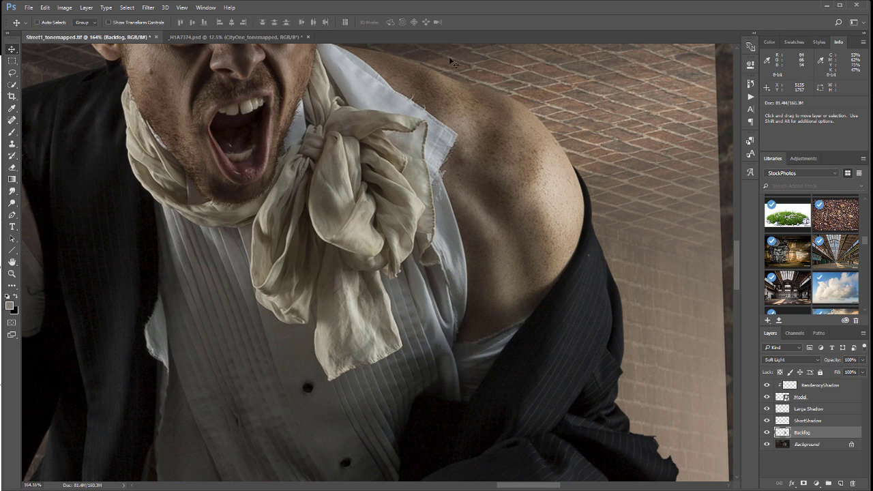
pyautogui.scroll(-3, 448, 63)
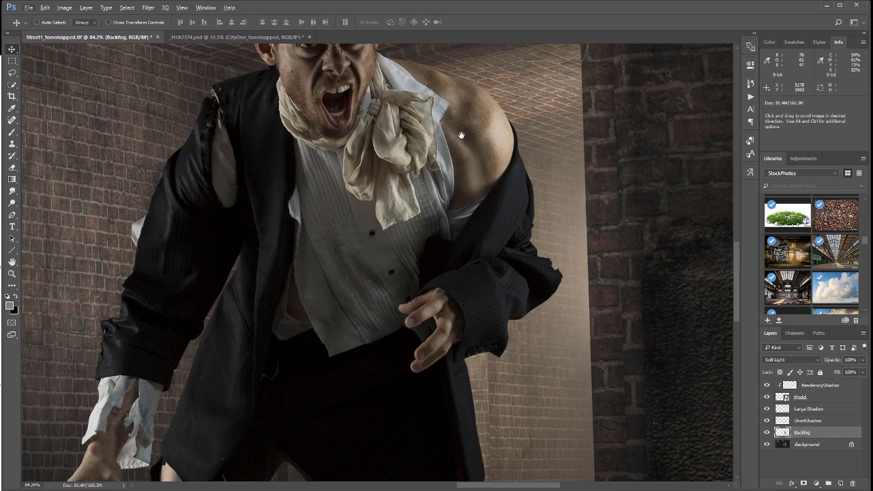
pyautogui.moveTo(461, 131); pyautogui.dragTo(473, 244)
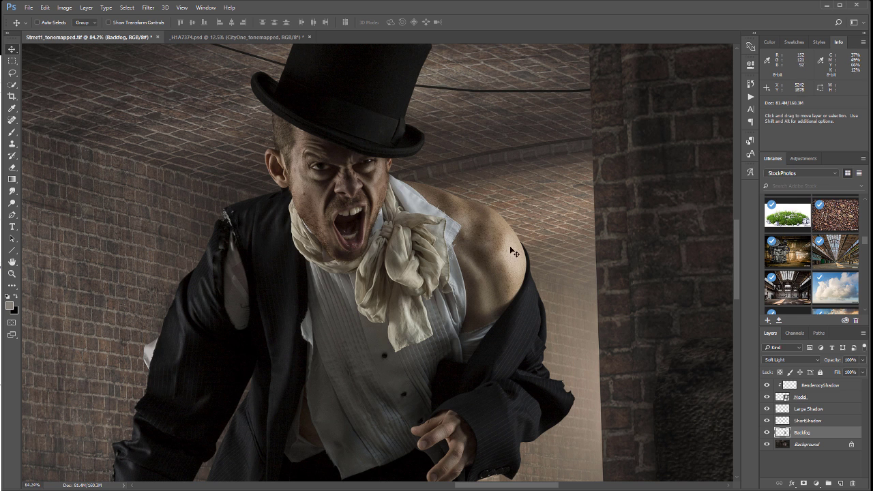
pyautogui.scroll(-5, 414, 252)
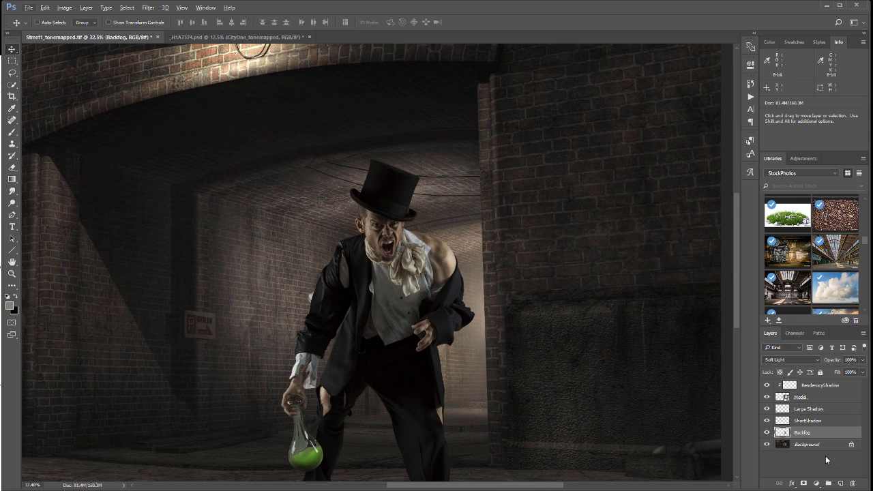
# Add a new layer above the Backfog layer and set the Brush tool's foreground colour to white (ffffff)
pyautogui.click(839, 483)
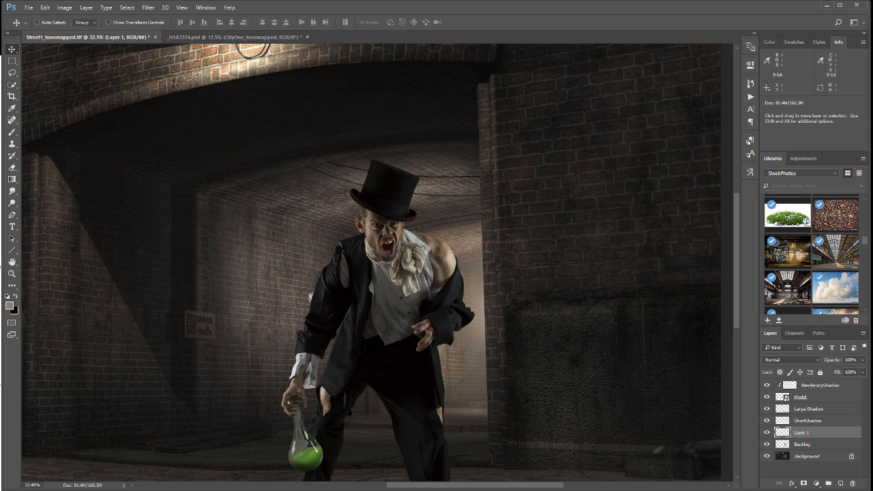
pyautogui.click(11, 132)
pyautogui.click(8, 305)
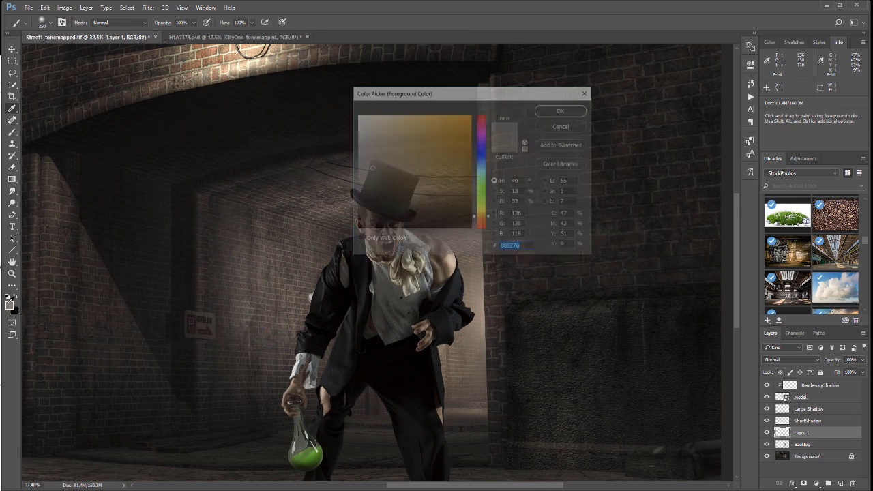
pyautogui.write('ffffff')
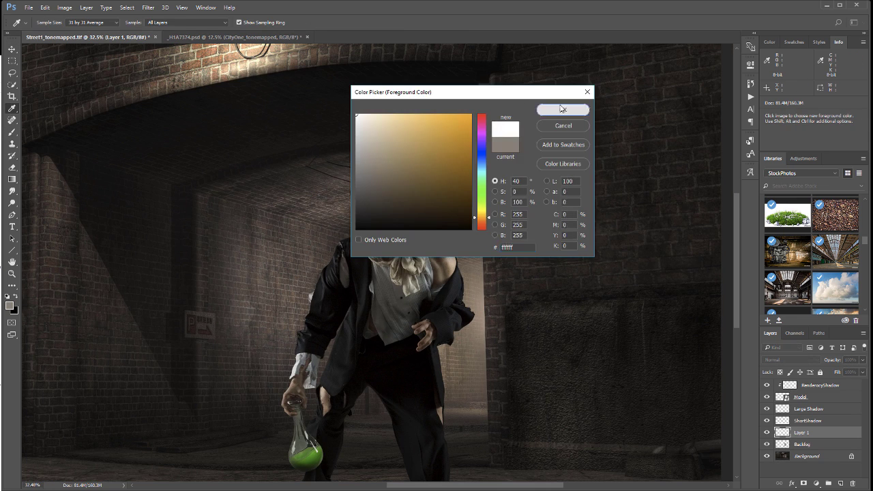
pyautogui.click(562, 109)
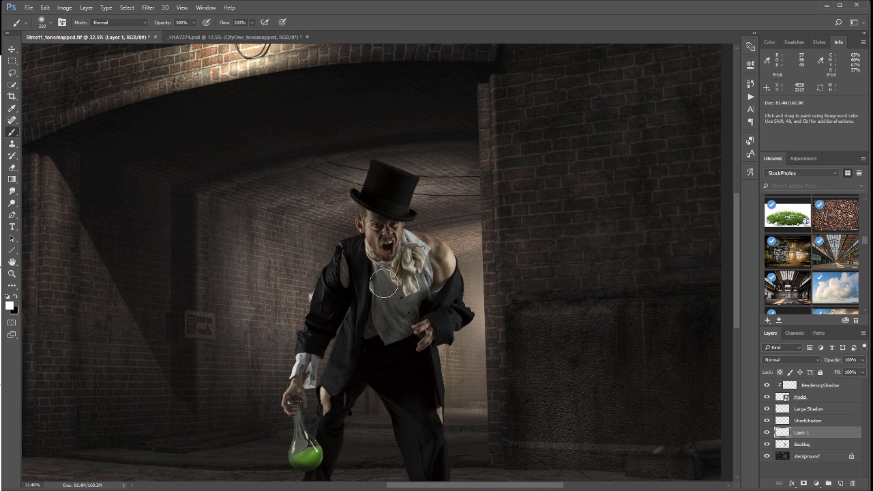
# Paint straight white light rays on the new layer, radiating outward from behind the model in several directions
pyautogui.click(384, 147)
pyautogui.moveTo(428, 229); pyautogui.dragTo(454, 214)
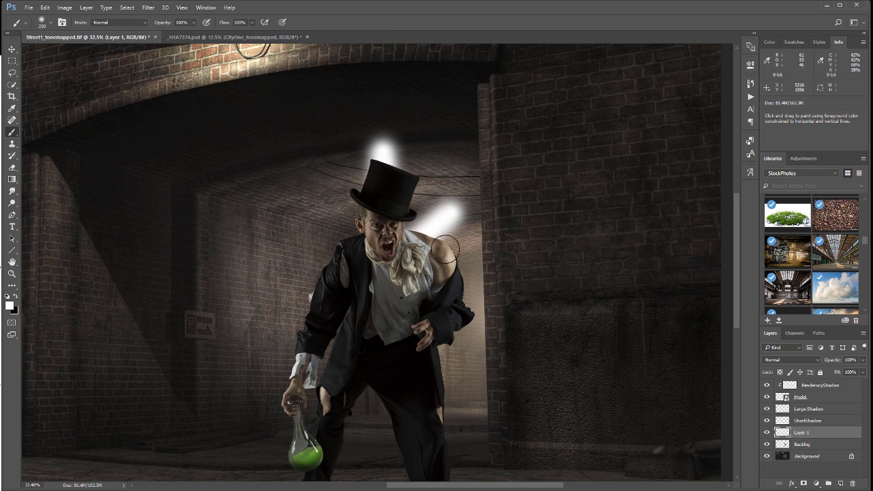
pyautogui.moveTo(478, 279); pyautogui.dragTo(520, 266)
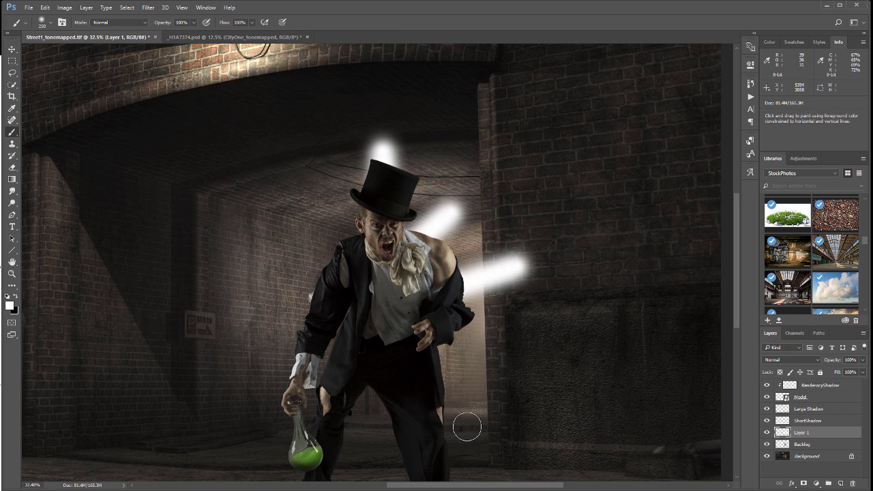
pyautogui.keyDown('shift'); pyautogui.click(464, 418); pyautogui.keyUp('shift')
pyautogui.click(401, 294)
pyautogui.keyDown('shift'); pyautogui.click(215, 442); pyautogui.keyUp('shift')
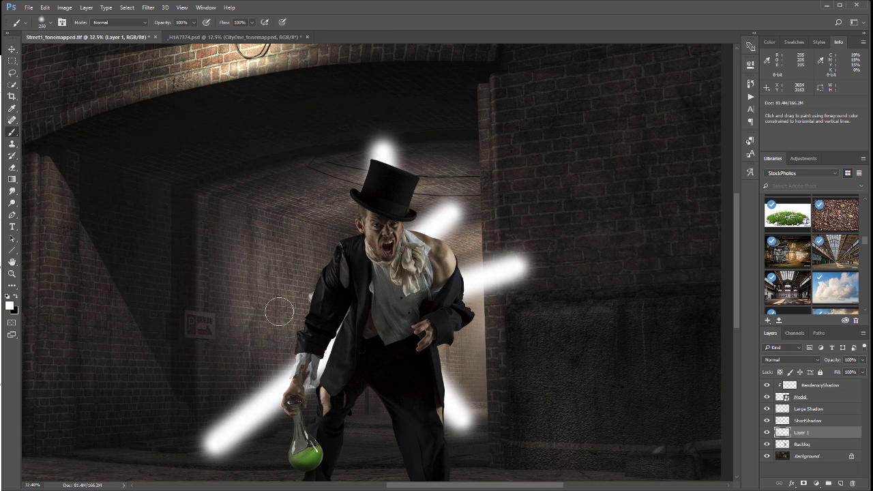
pyautogui.click(386, 298)
pyautogui.keyDown('shift'); pyautogui.click(101, 303); pyautogui.keyUp('shift')
pyautogui.click(386, 282)
pyautogui.keyDown('shift'); pyautogui.click(217, 204); pyautogui.keyUp('shift')
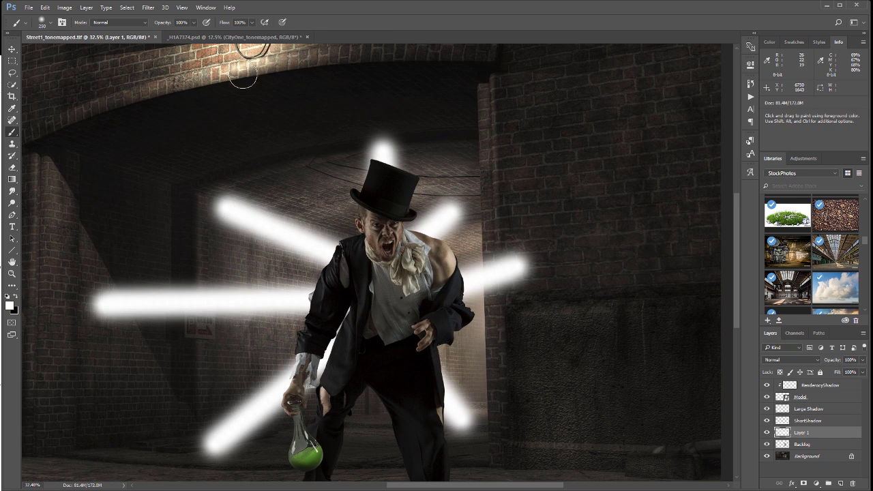
# Soften the white rays with a Gaussian Blur of radius 110 pixels and set their layer's blend mode to Soft Light
pyautogui.click(127, 7)
pyautogui.moveTo(148, 8)
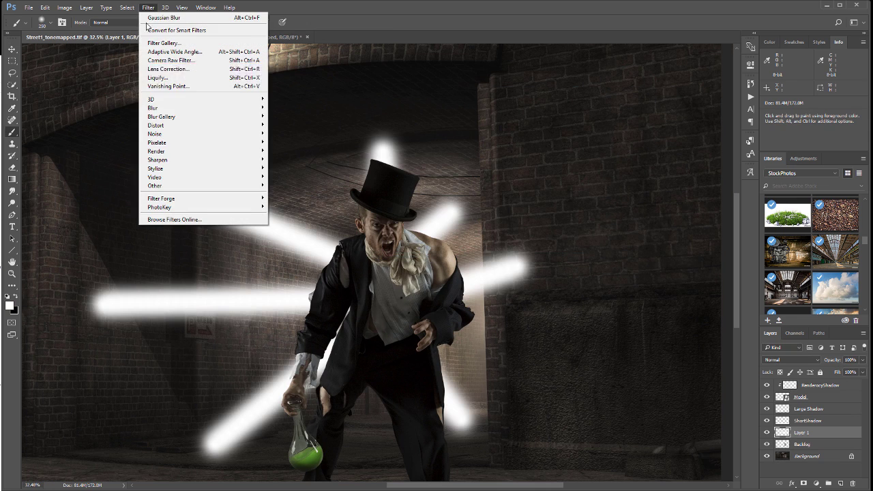
pyautogui.moveTo(179, 108)
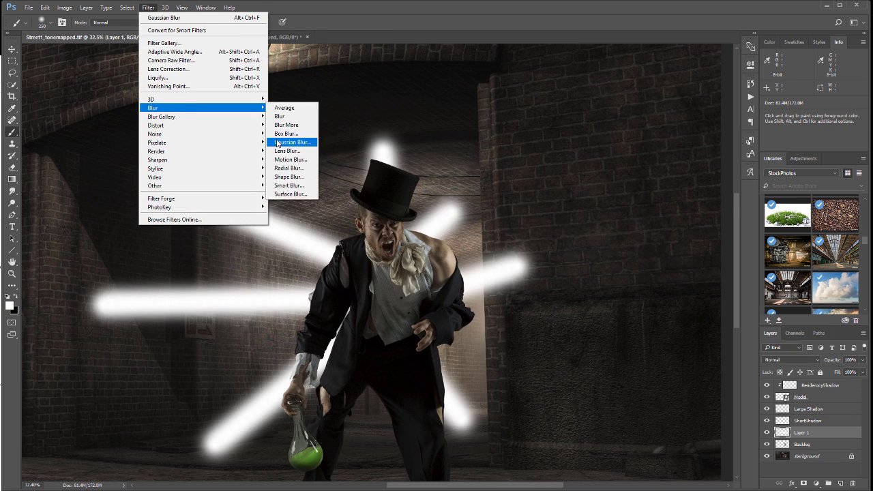
pyautogui.click(276, 142)
pyautogui.moveTo(639, 308); pyautogui.dragTo(641, 309)
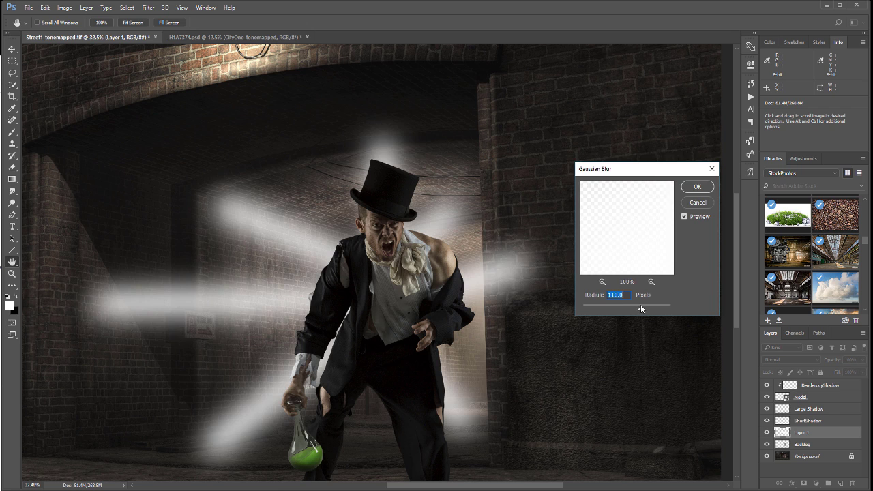
pyautogui.click(697, 187)
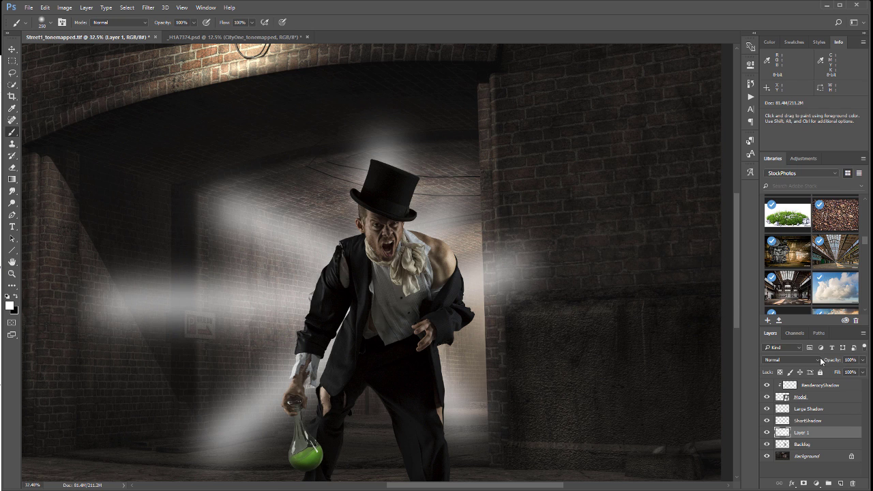
pyautogui.click(815, 356)
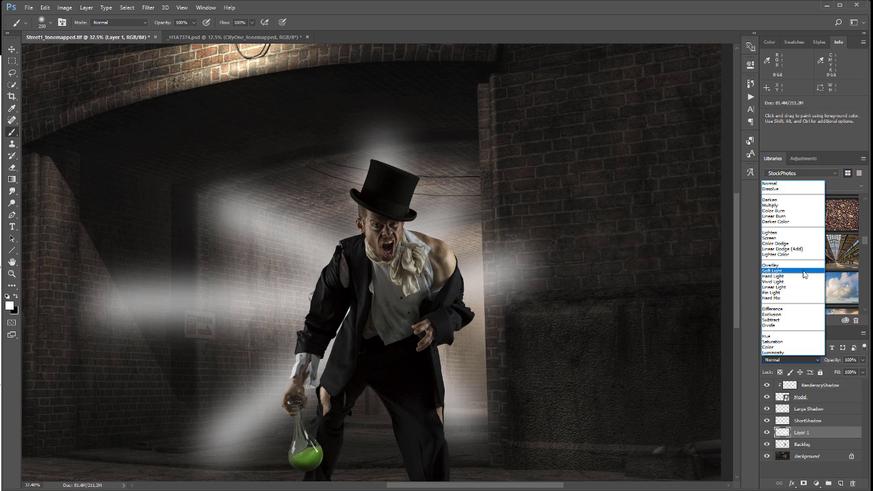
pyautogui.click(784, 270)
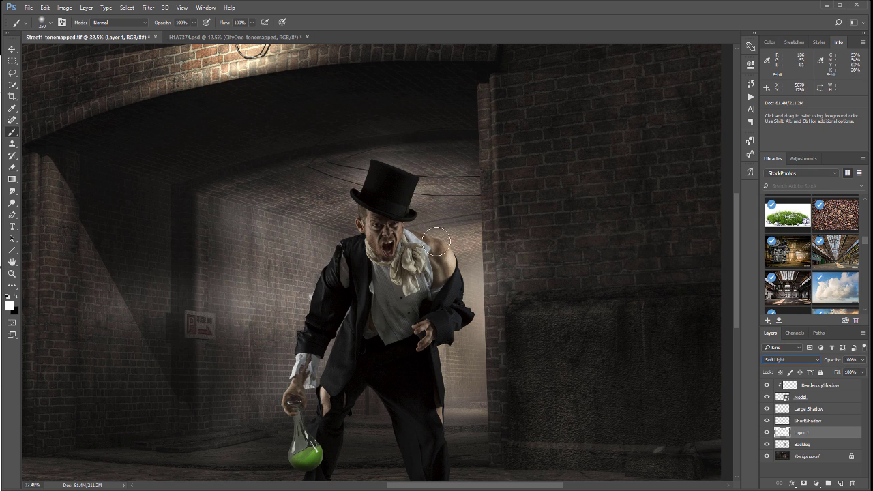
# Load the Model layer's outline as a selection and add a new empty layer at the top of the layer stack
pyautogui.click(781, 400)
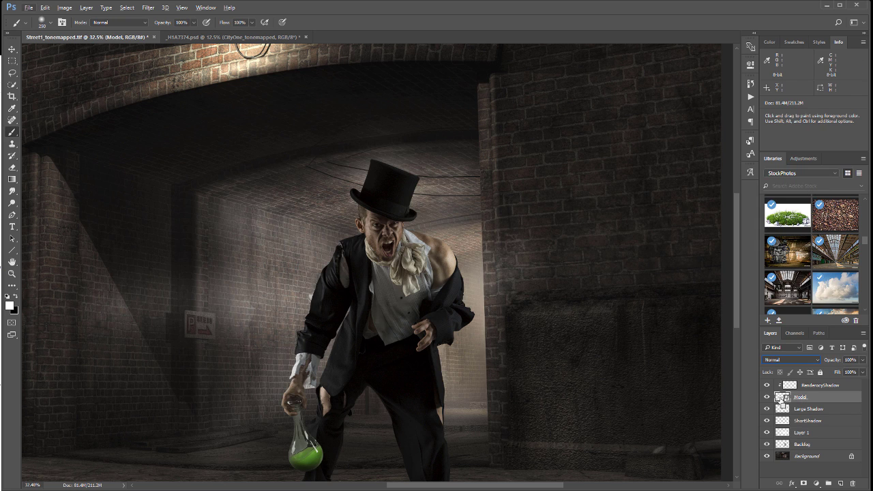
pyautogui.keyDown('ctrl'); pyautogui.click(782, 402); pyautogui.keyUp('ctrl')
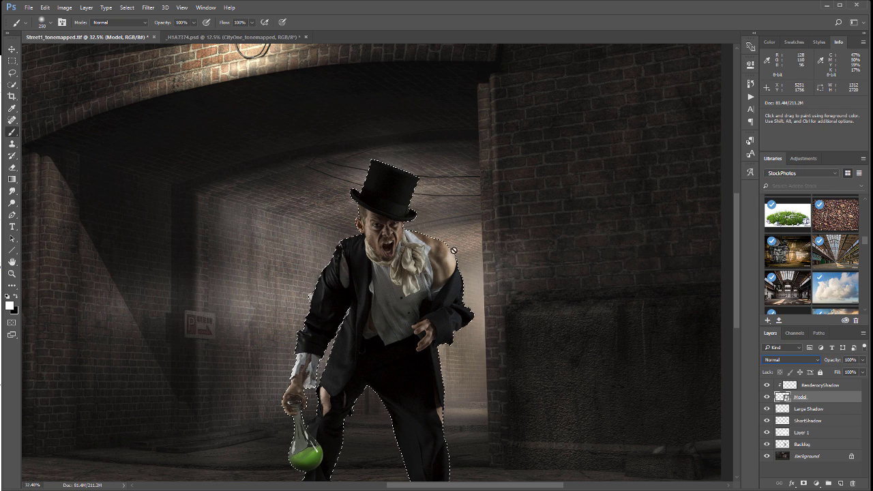
pyautogui.click(834, 483)
pyautogui.moveTo(827, 398); pyautogui.dragTo(822, 382)
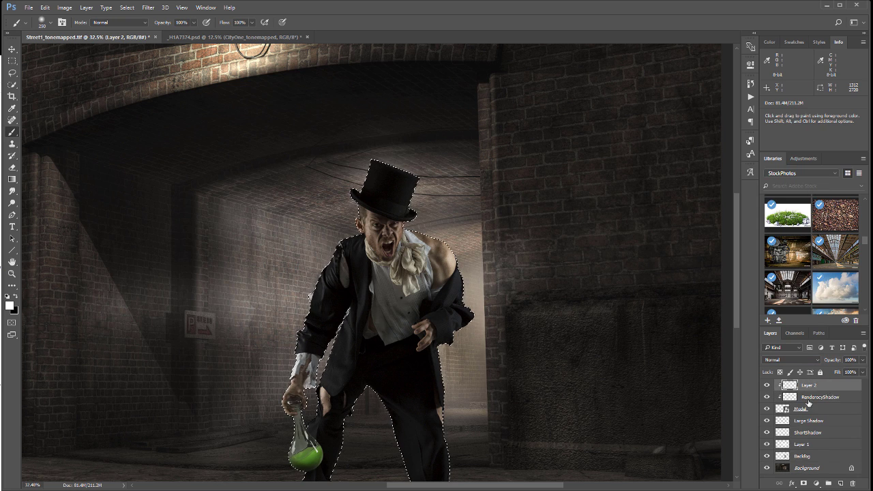
# Release the new top layer from its clipping mask and rename it Light Spill
pyautogui.keyDown('alt'); pyautogui.click(848, 389); pyautogui.keyUp('alt')
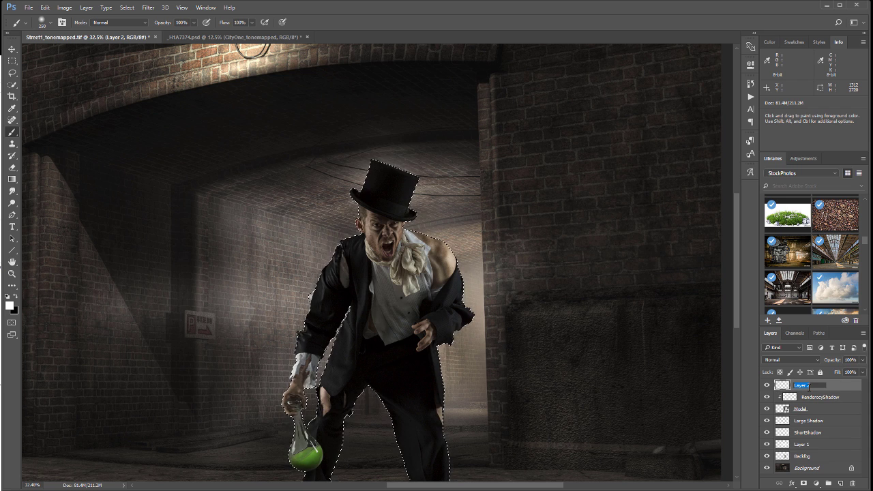
pyautogui.write('Light Spill')
pyautogui.press('Return')
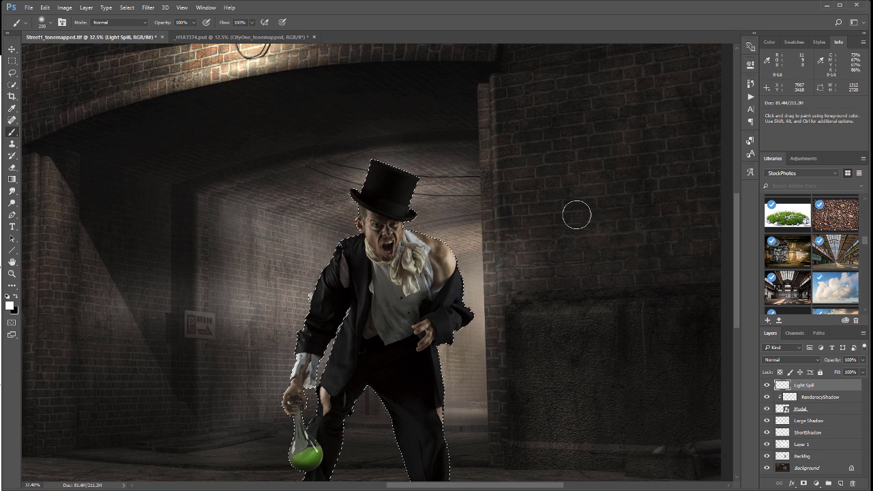
pyautogui.click(52, 8)
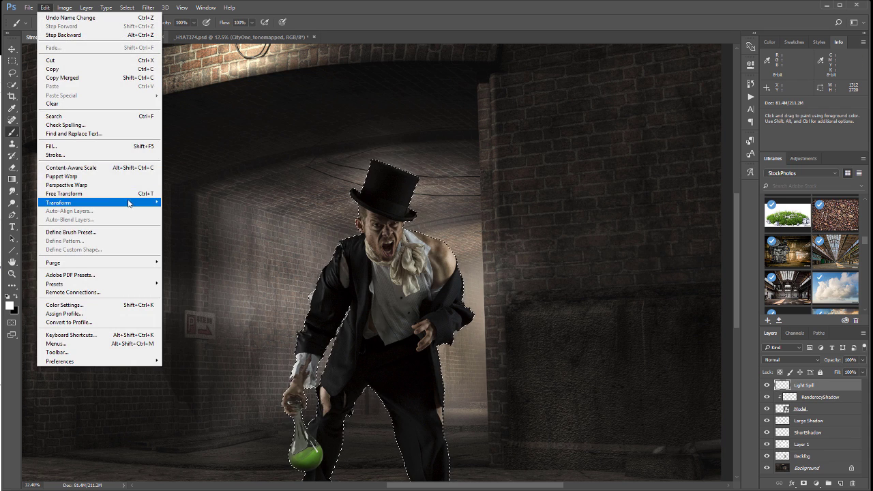
pyautogui.click(115, 146)
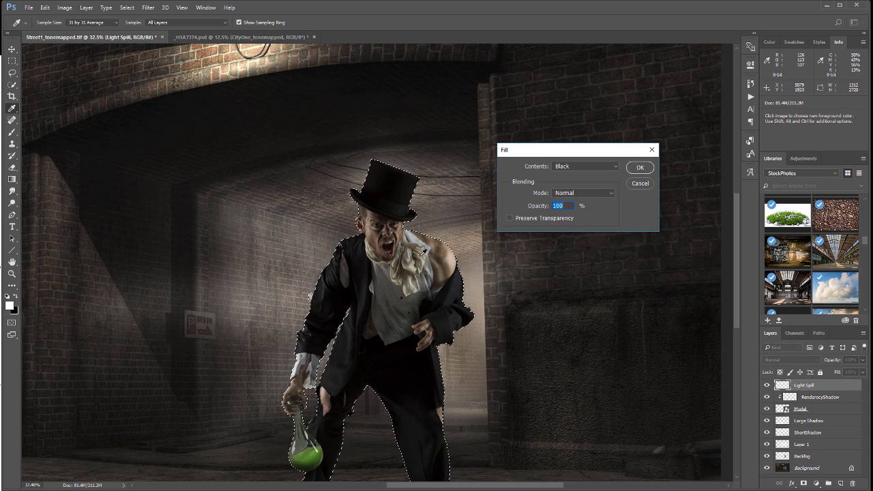
pyautogui.click(640, 184)
pyautogui.press('b')
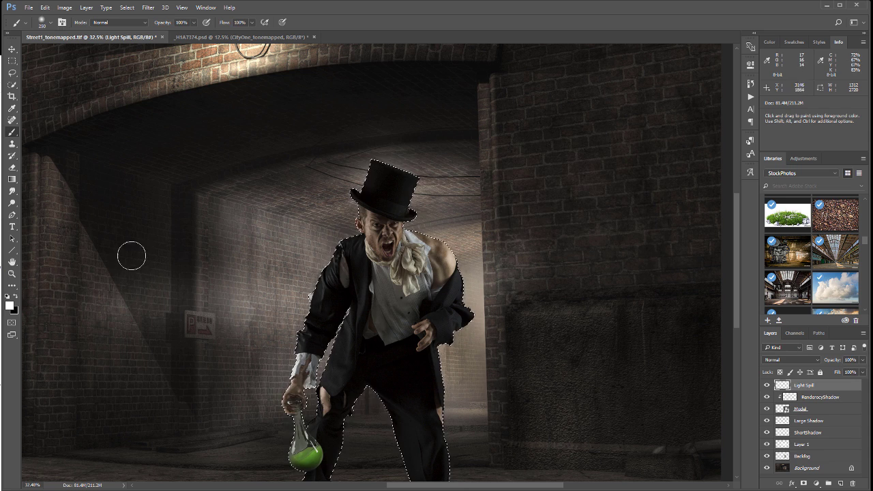
# Sample the lit wall behind the model, lighten the foreground colour to d4c6b9, and fill the model-shaped selection with it
pyautogui.click(9, 305)
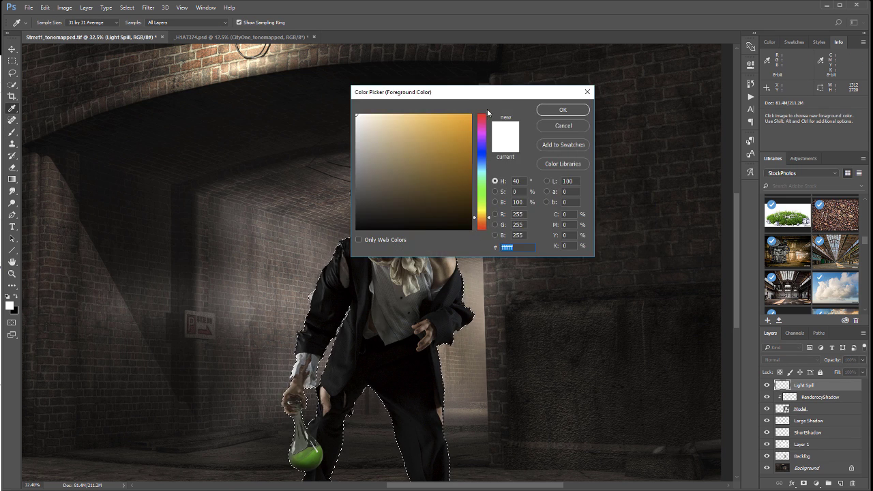
pyautogui.moveTo(501, 91); pyautogui.dragTo(680, 61)
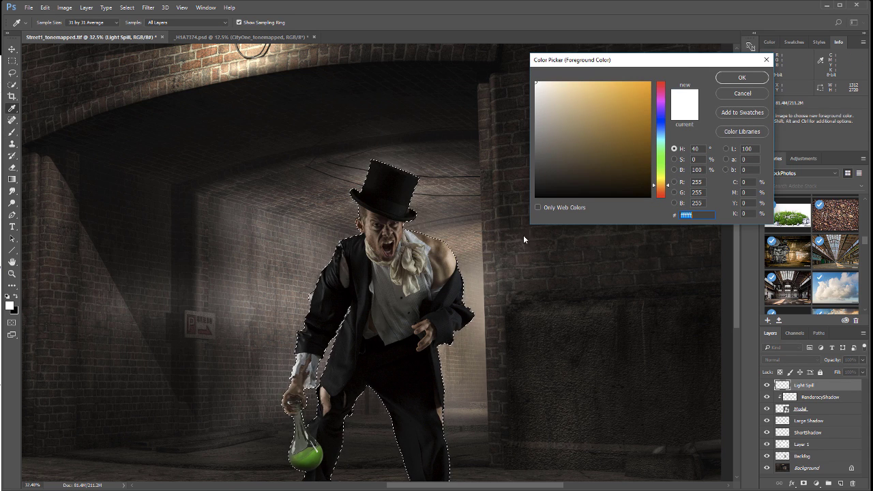
pyautogui.click(486, 286)
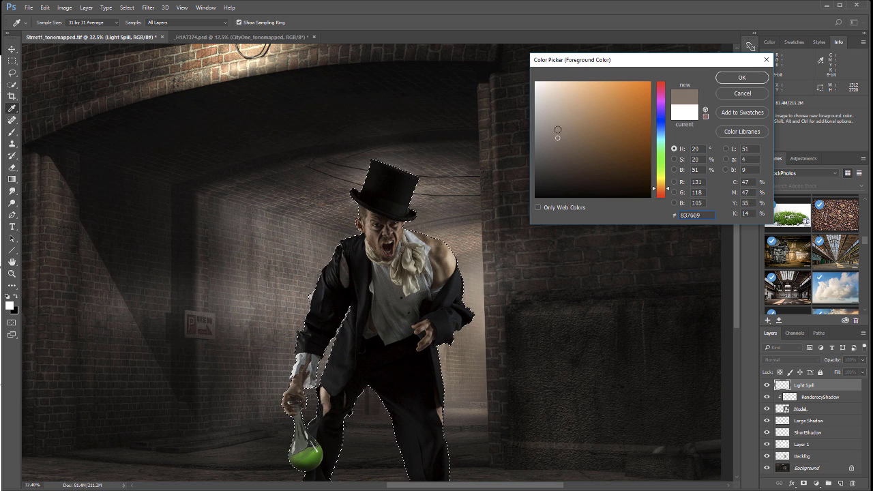
pyautogui.moveTo(558, 138); pyautogui.dragTo(547, 99)
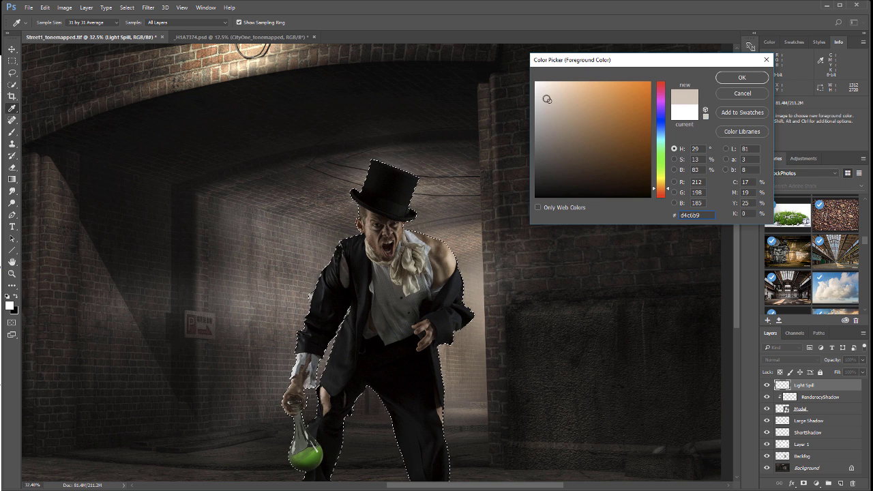
pyautogui.click(741, 78)
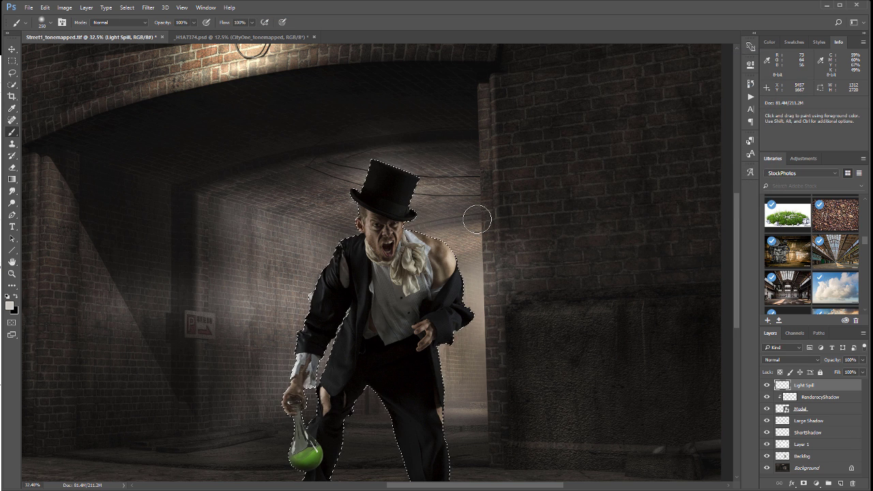
pyautogui.hotkey('alt', 'BackSpace')
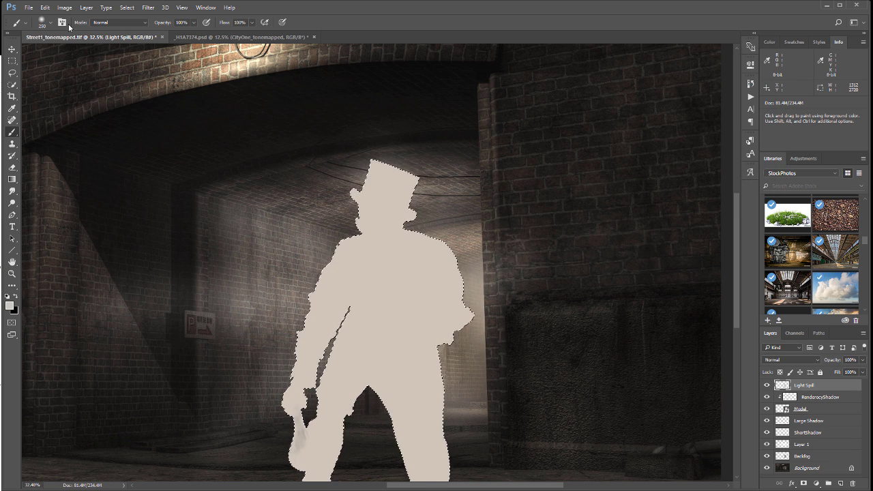
# Contract the model-shaped selection by 3 pixels, delete the fill inside it to leave a thin rim, and deselect
pyautogui.click(126, 7)
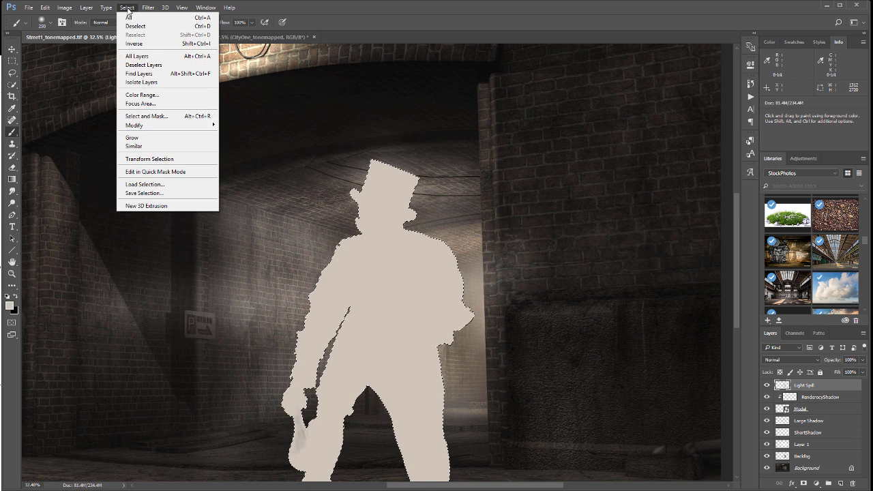
pyautogui.moveTo(171, 125)
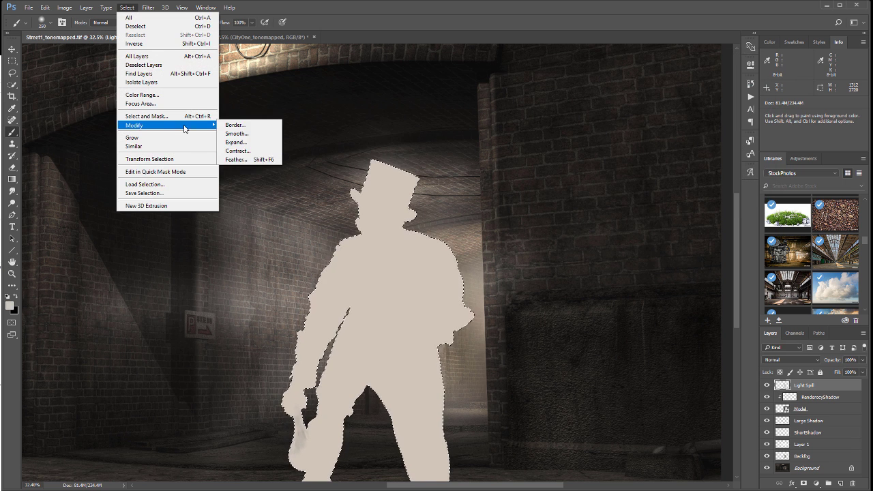
pyautogui.click(242, 156)
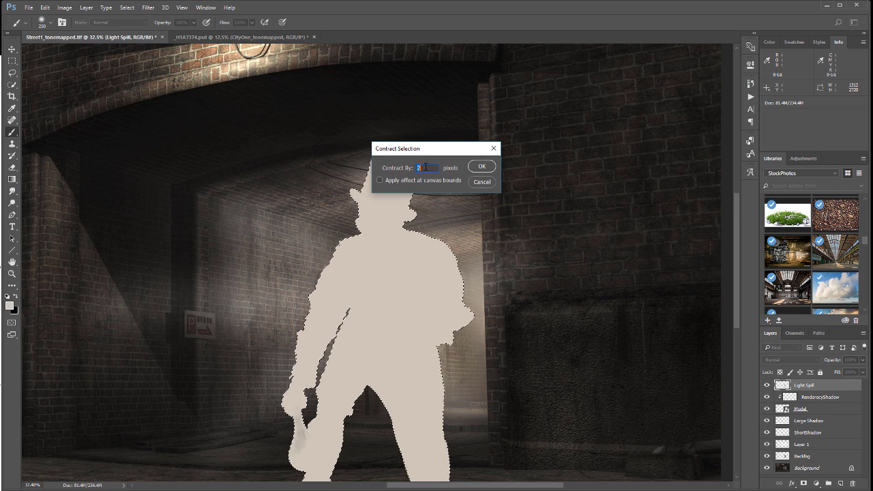
pyautogui.write('3')
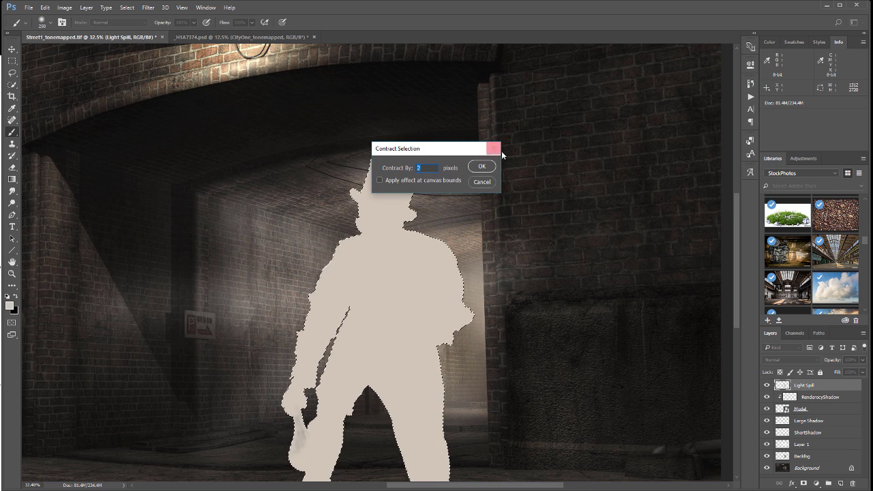
pyautogui.click(481, 167)
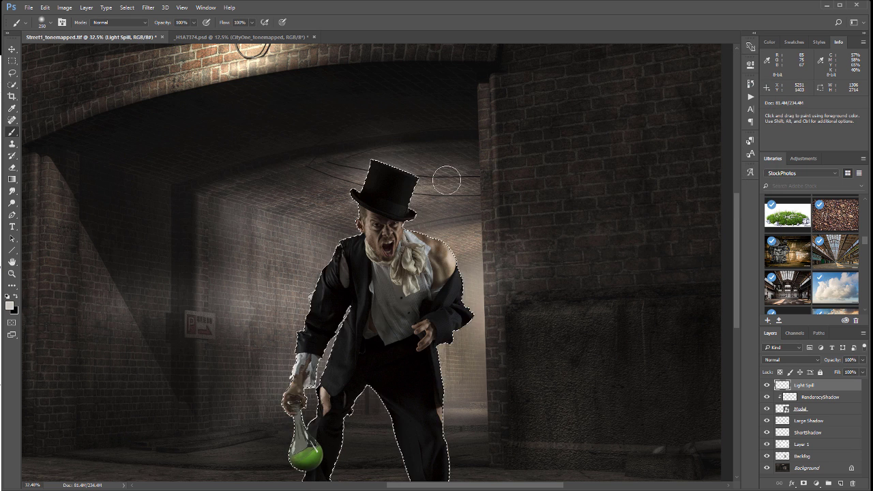
pyautogui.click(11, 61)
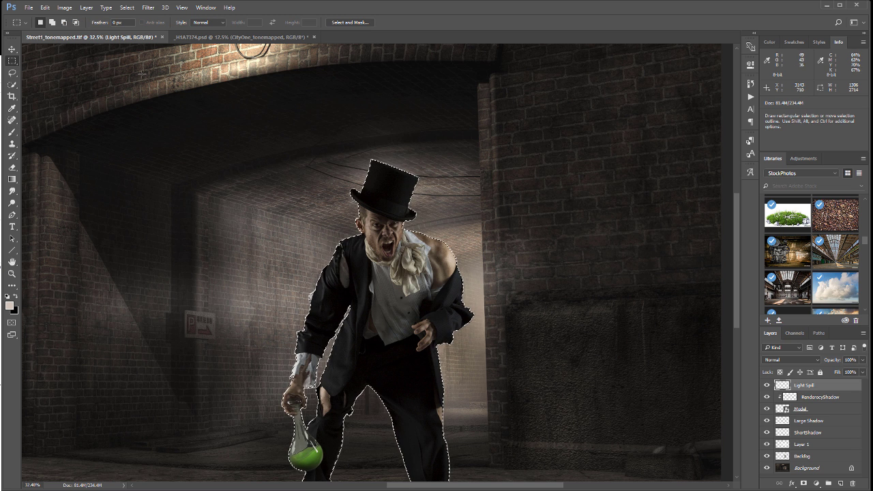
pyautogui.click(379, 168)
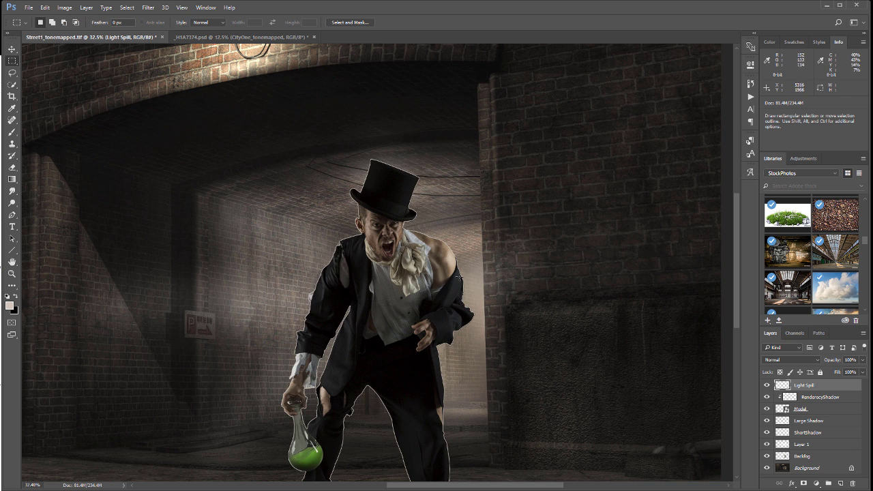
# Soften the thin rim on the Light Spill layer with a Gaussian Blur of about 4.1 pixels
pyautogui.click(147, 7)
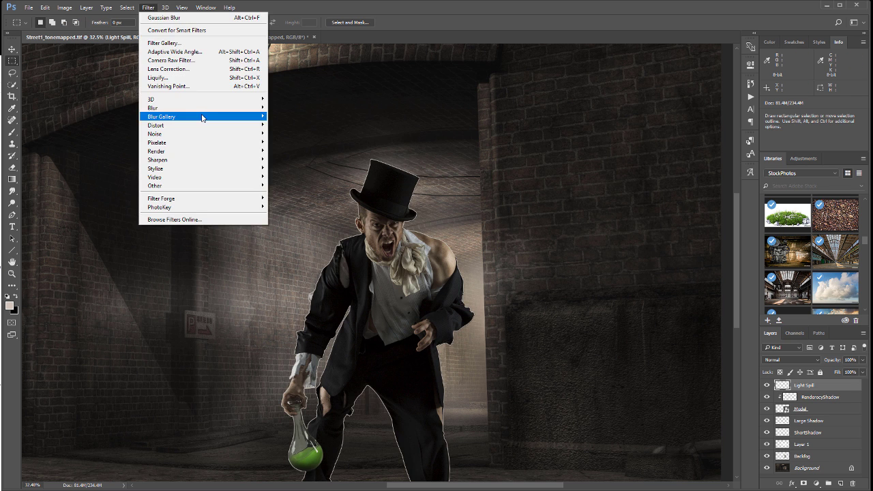
pyautogui.moveTo(202, 109)
pyautogui.click(293, 143)
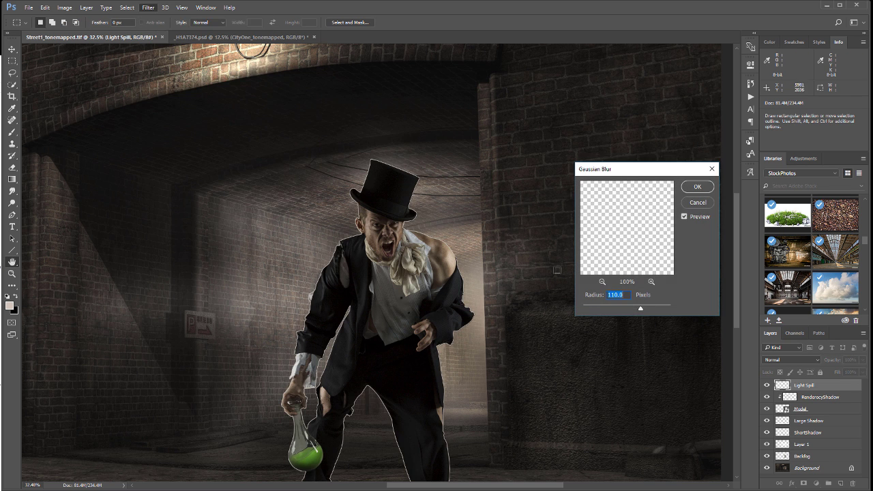
pyautogui.moveTo(621, 307); pyautogui.dragTo(598, 312)
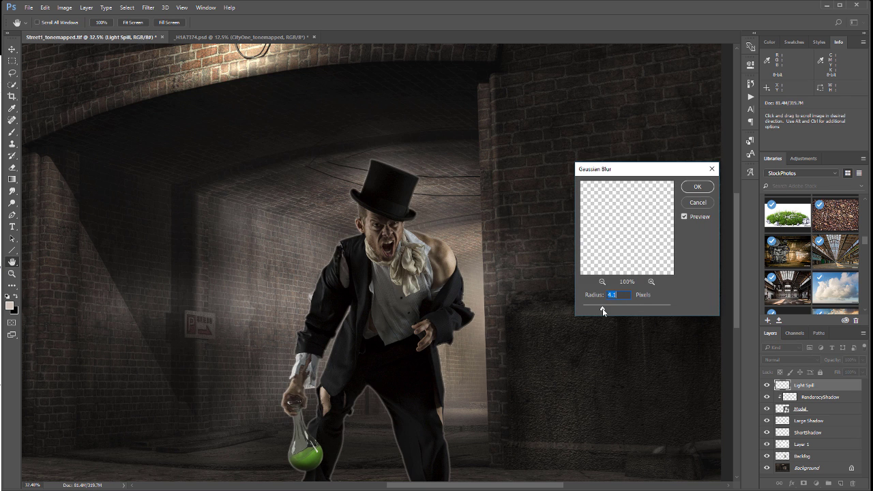
pyautogui.moveTo(603, 308); pyautogui.dragTo(603, 311)
pyautogui.click(696, 187)
pyautogui.press('m')
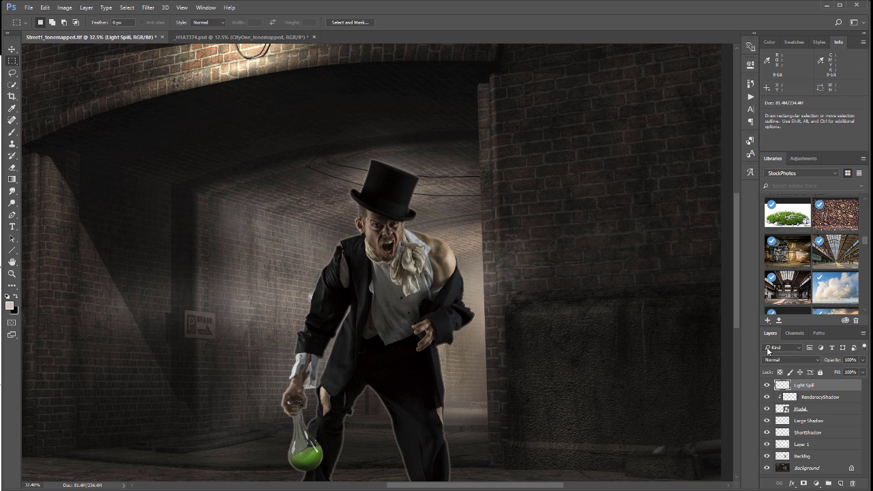
# Set the Light Spill layer's blend mode to Screen and clip it to the Model layer below
pyautogui.click(798, 362)
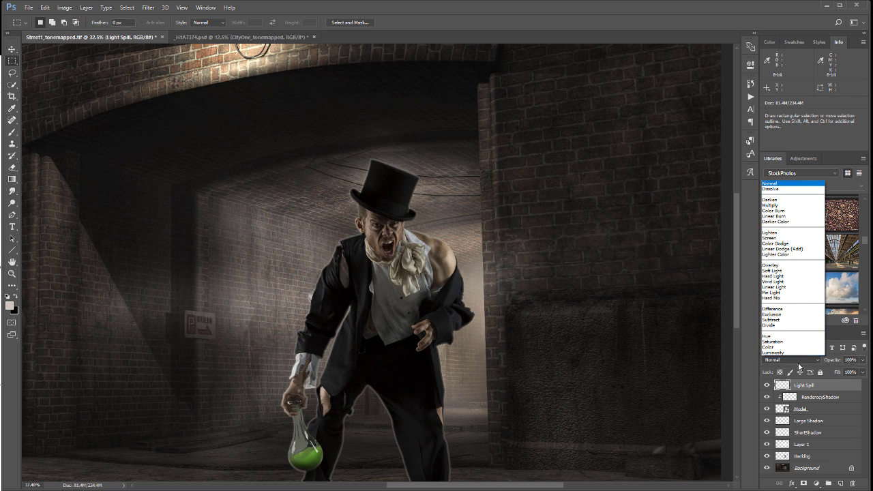
pyautogui.click(799, 238)
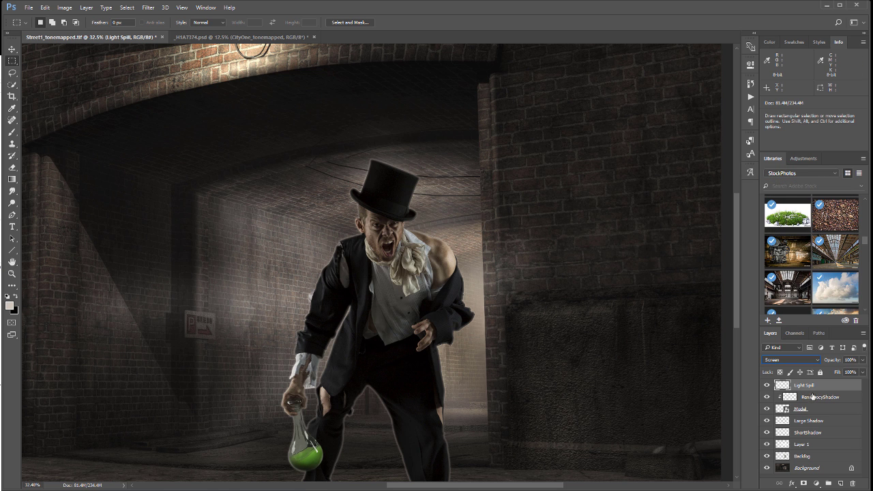
pyautogui.press('alt')
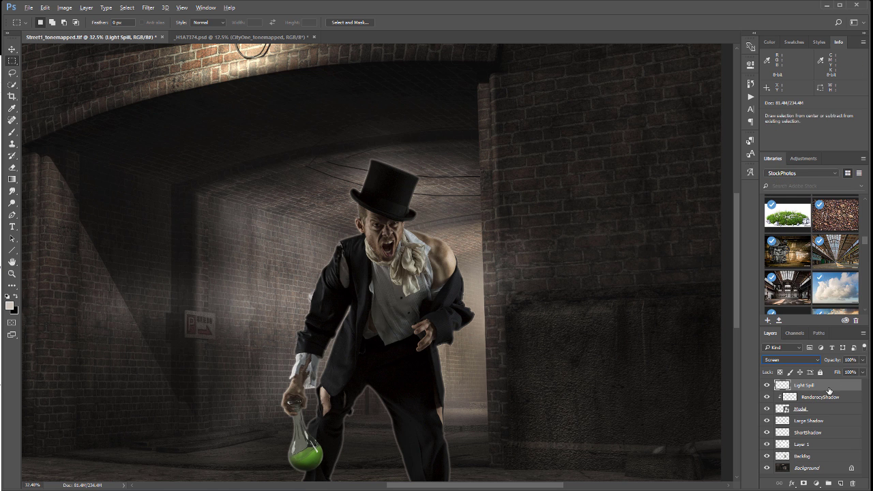
pyautogui.keyDown('alt'); pyautogui.click(833, 388); pyautogui.keyUp('alt')
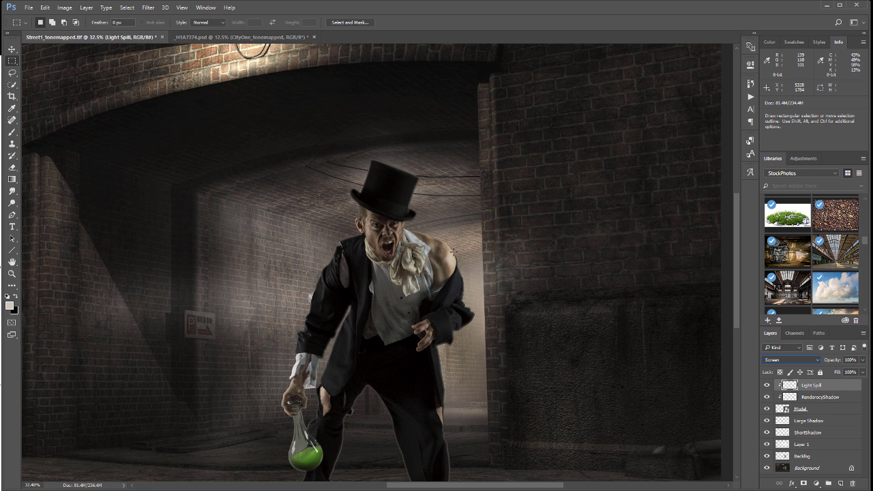
pyautogui.press('alt')
# Examine the rim light around the hat and shoulder up close, comparing the image with the Light Spill layer shown and hidden
pyautogui.click(13, 52)
pyautogui.scroll(5, 447, 247)
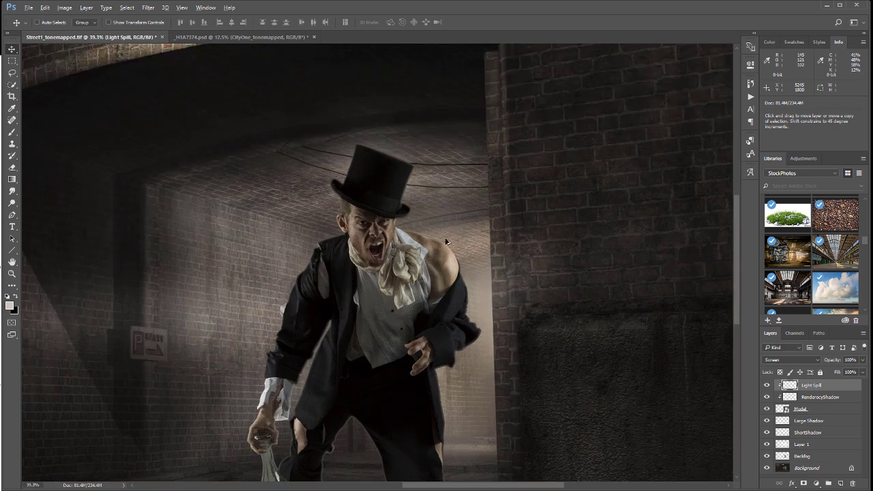
pyautogui.scroll(3, 447, 247)
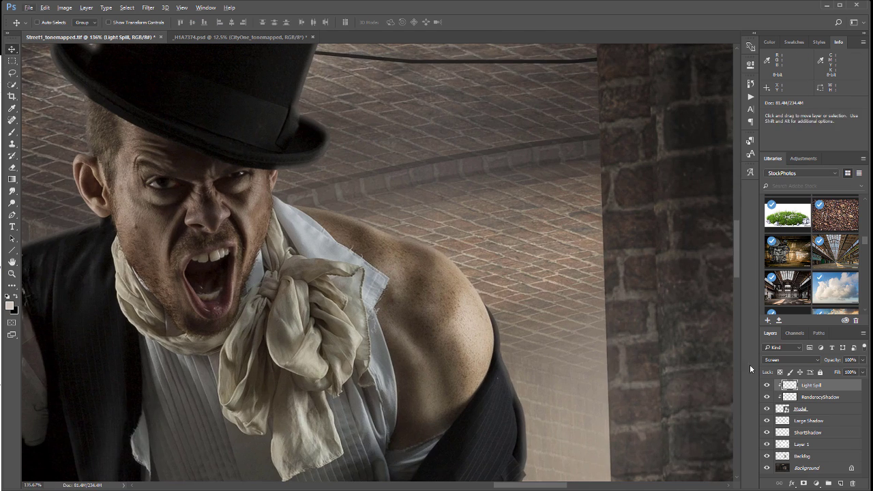
pyautogui.scroll(2, 376, 272)
pyautogui.moveTo(382, 218); pyautogui.dragTo(471, 337)
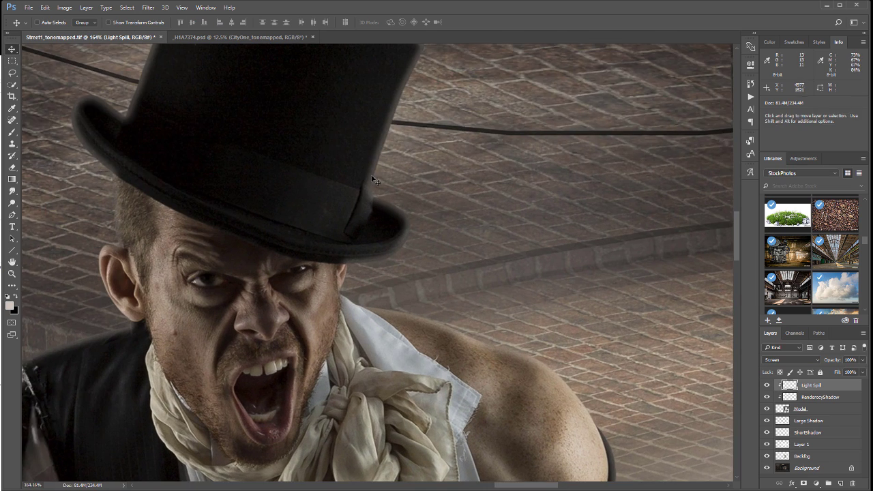
pyautogui.click(767, 386)
pyautogui.click(767, 386)
pyautogui.click(768, 385)
pyautogui.click(768, 385)
pyautogui.click(767, 385)
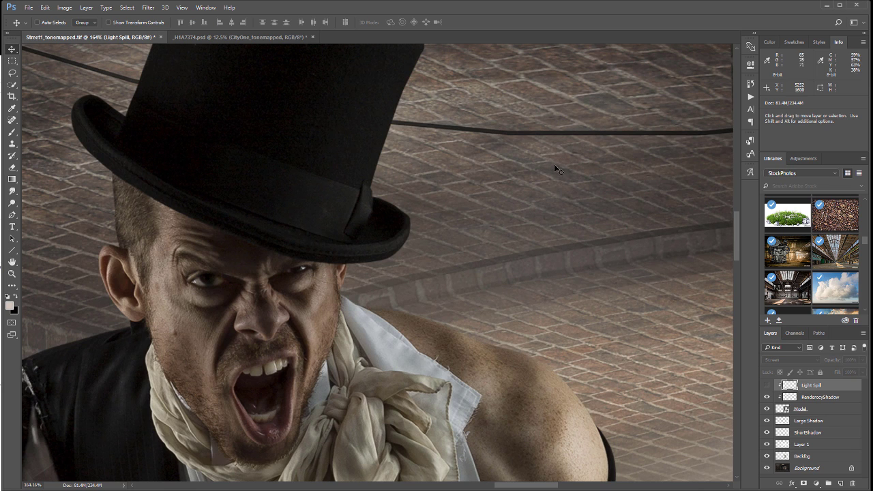
# Add a layer mask to the visible Light Spill layer and paint black on it around the shoes and lower legs
pyautogui.scroll(-3, 556, 169)
pyautogui.scroll(-5, 506, 286)
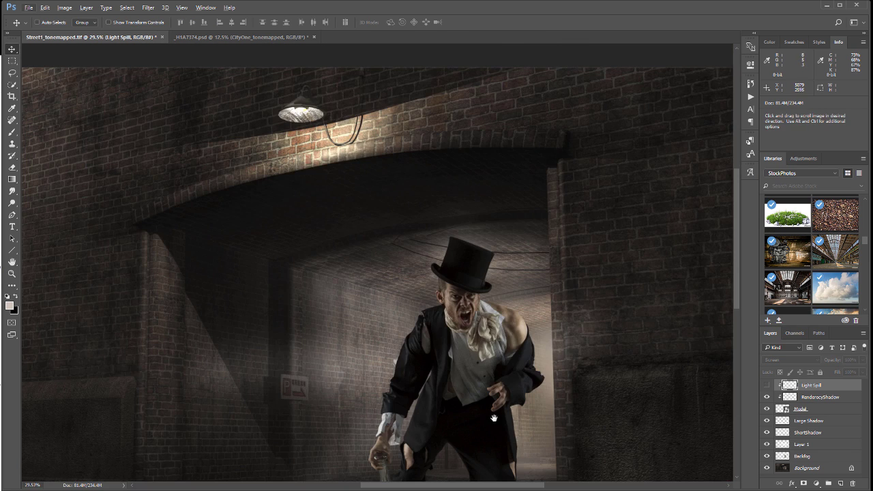
pyautogui.moveTo(494, 417); pyautogui.dragTo(526, 278)
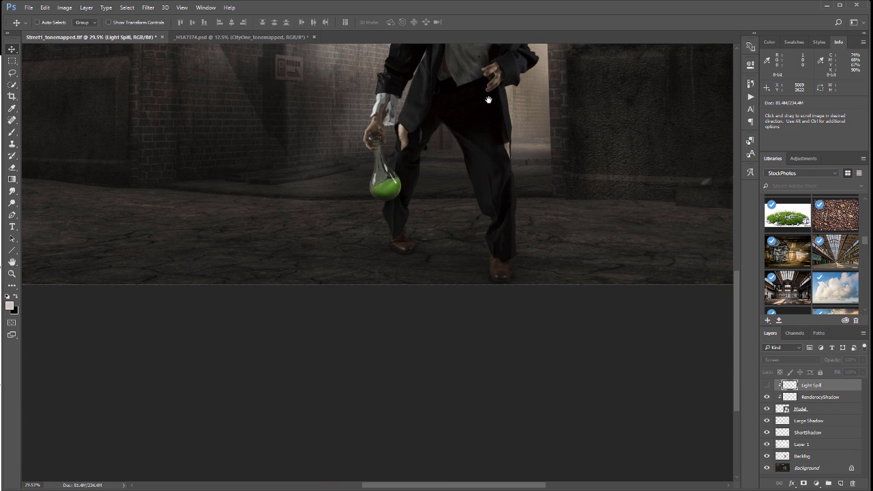
pyautogui.moveTo(516, 121); pyautogui.dragTo(484, 265)
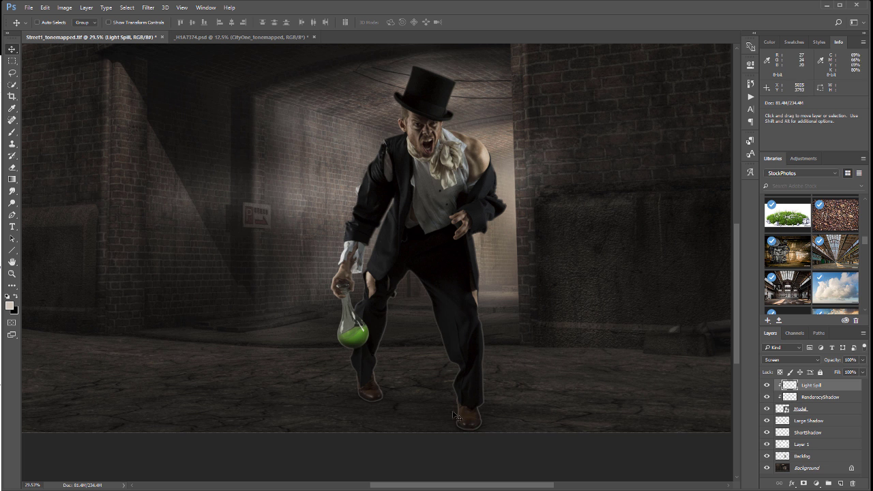
pyautogui.click(804, 483)
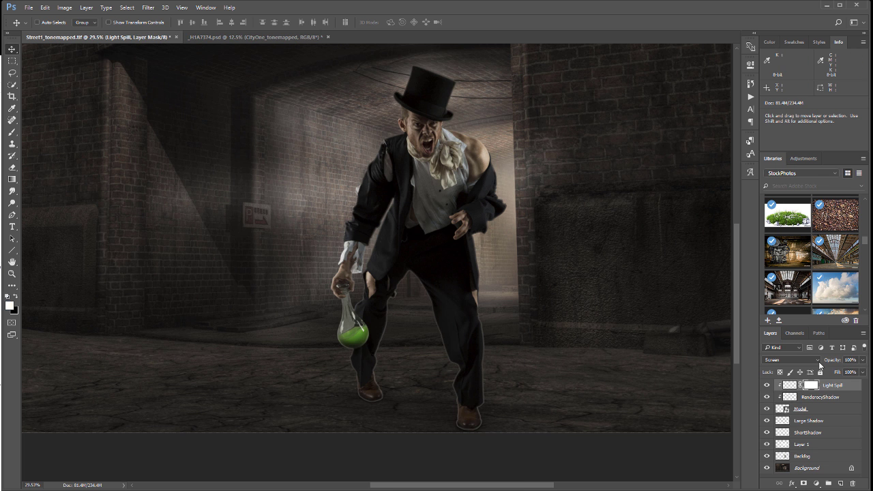
pyautogui.click(11, 134)
pyautogui.press('x')
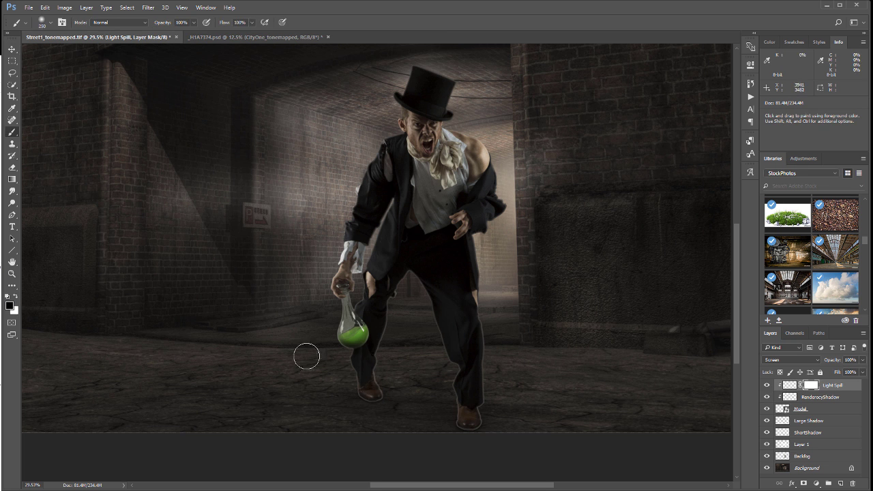
pyautogui.moveTo(366, 399)
pyautogui.mouseDown()
pyautogui.moveTo(371, 379)
pyautogui.moveTo(381, 389)
pyautogui.moveTo(361, 370)
pyautogui.moveTo(385, 393)
pyautogui.mouseUp()
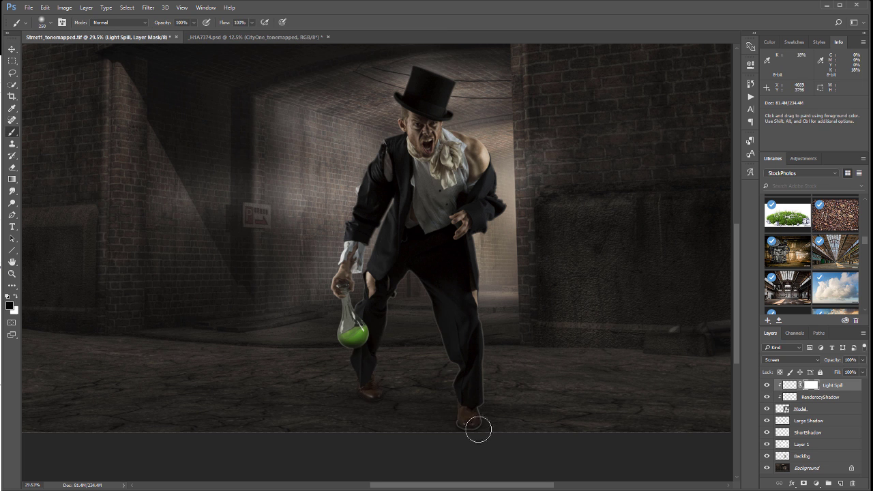
pyautogui.moveTo(478, 429)
pyautogui.mouseDown()
pyautogui.moveTo(481, 388)
pyautogui.moveTo(450, 348)
pyautogui.moveTo(454, 327)
pyautogui.moveTo(462, 362)
pyautogui.moveTo(473, 350)
pyautogui.moveTo(464, 375)
pyautogui.mouseUp()
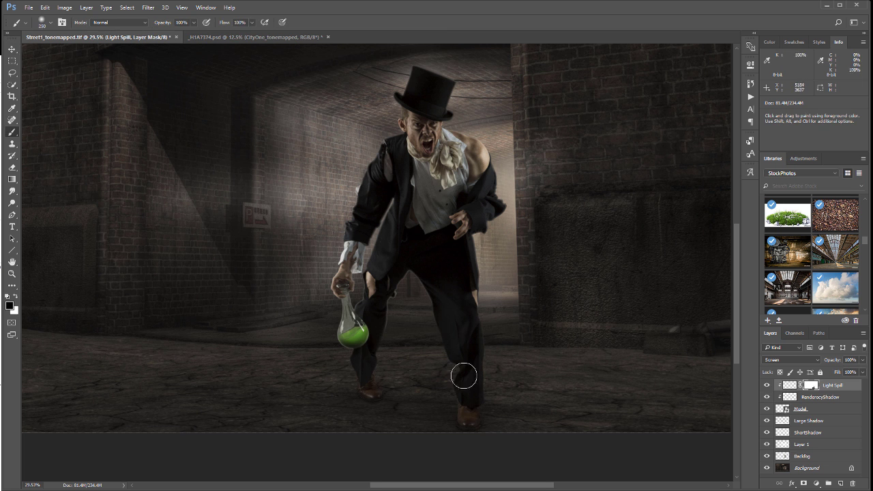
# Fade the light spill around the model's coat and head with a 20% opacity brush, then compare with the layer hidden and shown
pyautogui.press('2')
pyautogui.moveTo(401, 202)
pyautogui.mouseDown()
pyautogui.moveTo(384, 215)
pyautogui.moveTo(401, 195)
pyautogui.moveTo(405, 258)
pyautogui.moveTo(385, 280)
pyautogui.moveTo(382, 341)
pyautogui.moveTo(391, 322)
pyautogui.moveTo(384, 312)
pyautogui.moveTo(379, 325)
pyautogui.moveTo(369, 300)
pyautogui.moveTo(353, 297)
pyautogui.moveTo(328, 263)
pyautogui.moveTo(333, 283)
pyautogui.moveTo(362, 282)
pyautogui.moveTo(385, 246)
pyautogui.moveTo(368, 216)
pyautogui.moveTo(393, 189)
pyautogui.moveTo(390, 205)
pyautogui.moveTo(440, 197)
pyautogui.moveTo(455, 209)
pyautogui.moveTo(466, 319)
pyautogui.moveTo(448, 411)
pyautogui.moveTo(380, 358)
pyautogui.moveTo(373, 323)
pyautogui.moveTo(422, 184)
pyautogui.moveTo(407, 203)
pyautogui.moveTo(399, 163)
pyautogui.moveTo(365, 187)
pyautogui.moveTo(403, 175)
pyautogui.moveTo(402, 190)
pyautogui.moveTo(418, 140)
pyautogui.moveTo(403, 90)
pyautogui.mouseUp()
pyautogui.moveTo(412, 123)
pyautogui.mouseDown()
pyautogui.moveTo(418, 73)
pyautogui.moveTo(433, 78)
pyautogui.moveTo(440, 68)
pyautogui.moveTo(404, 112)
pyautogui.mouseUp()
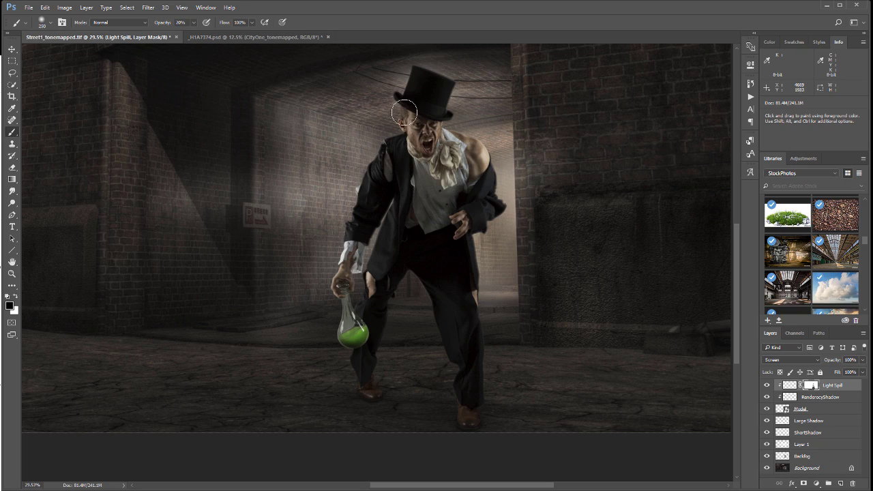
pyautogui.click(768, 387)
pyautogui.click(769, 386)
pyautogui.click(769, 386)
pyautogui.click(769, 387)
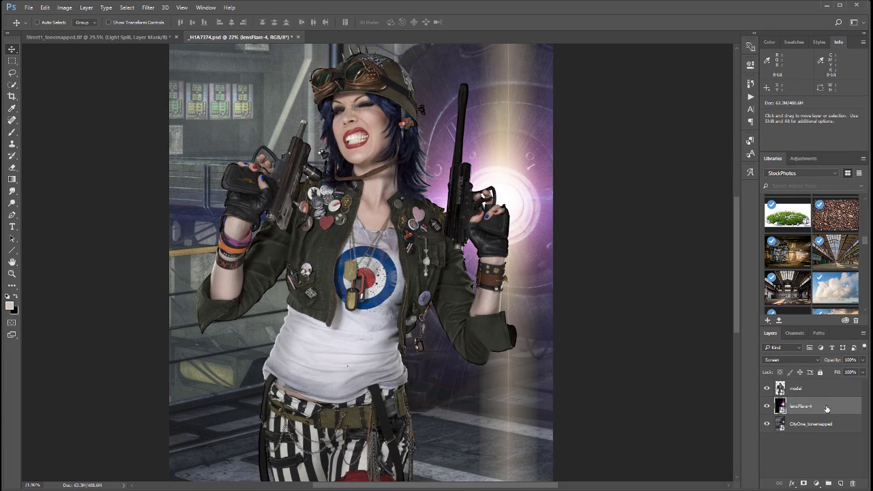
# In _H1A7374.psd, place a duplicate of the lensFlare-4 layer above the model layer and rename it Front flare
pyautogui.hotkey('ctrl', 'j')
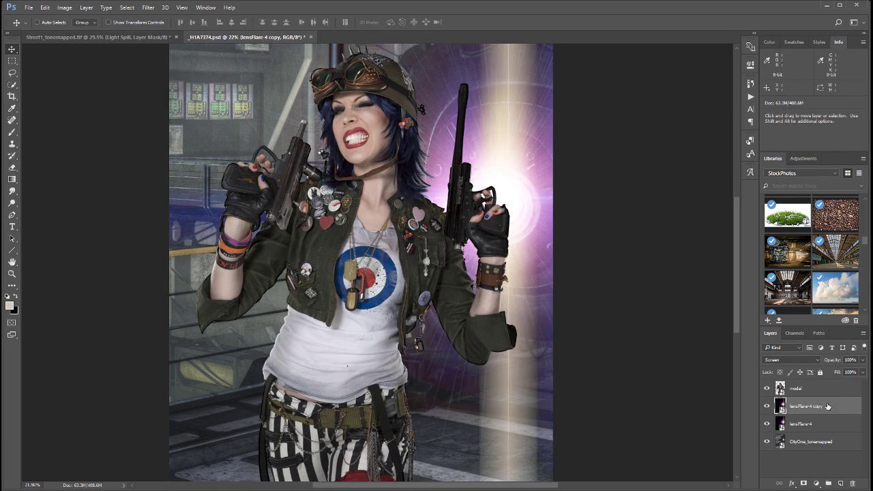
pyautogui.moveTo(827, 405); pyautogui.dragTo(811, 387)
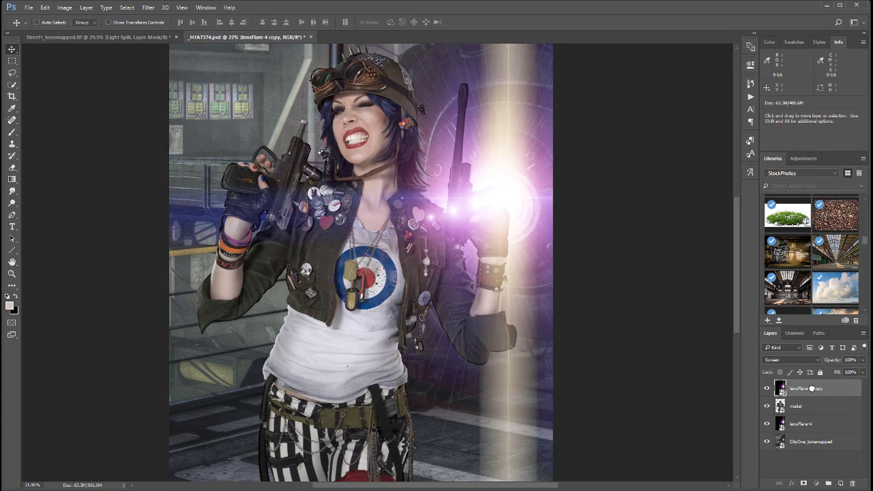
pyautogui.doubleClick(819, 388)
pyautogui.write('Fl')
pyautogui.press('Return')
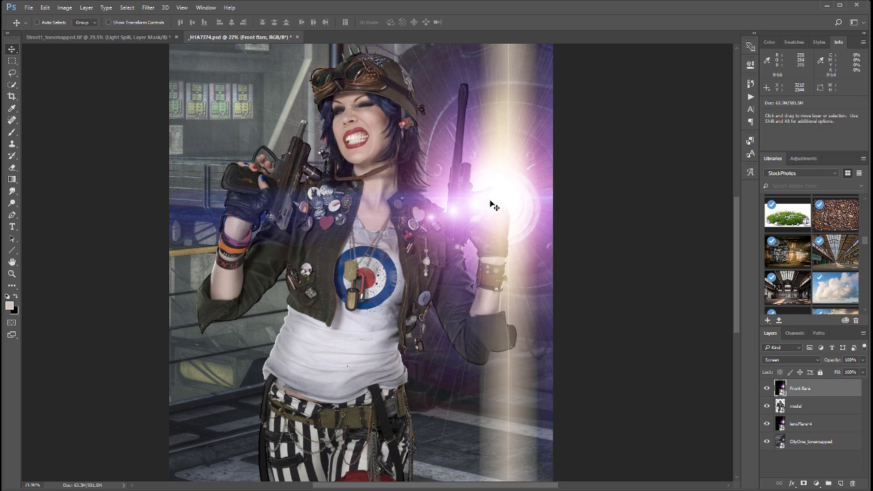
# Add a layer mask to the Front flare layer and load the model layer's outline as a selection contracted by 9 pixels
pyautogui.click(804, 484)
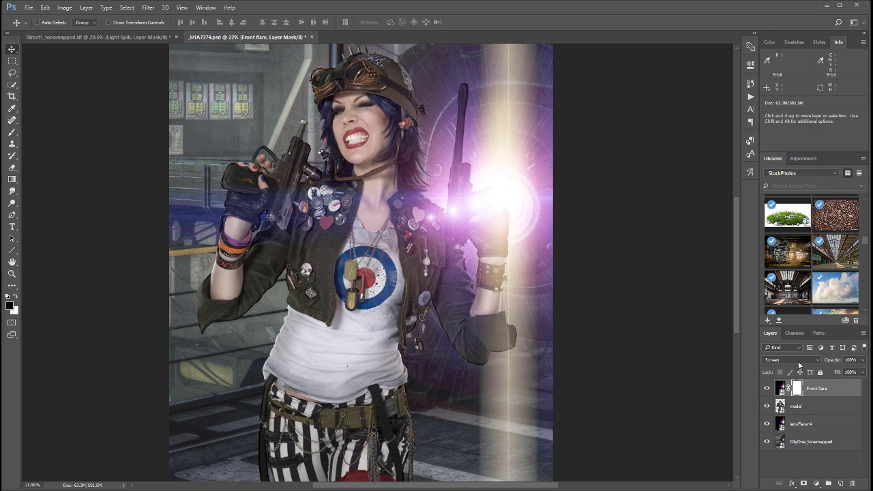
pyautogui.keyDown('ctrl'); pyautogui.click(780, 407); pyautogui.keyUp('ctrl')
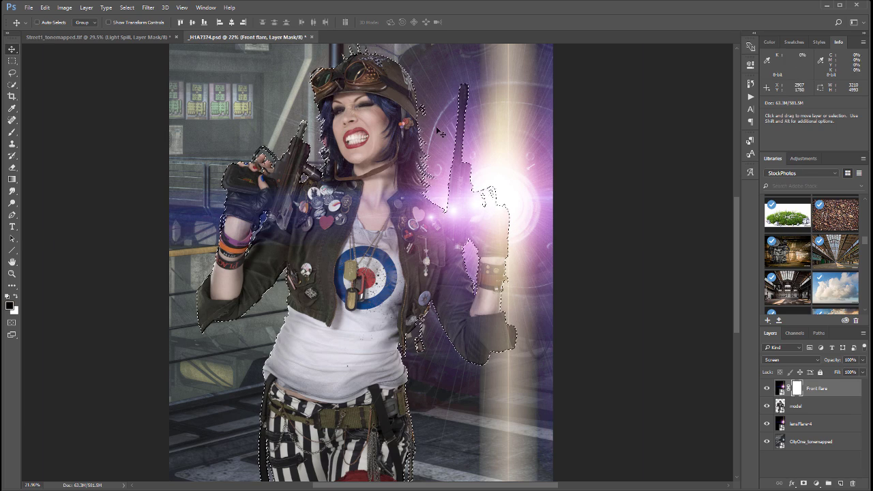
pyautogui.click(128, 8)
pyautogui.moveTo(198, 125)
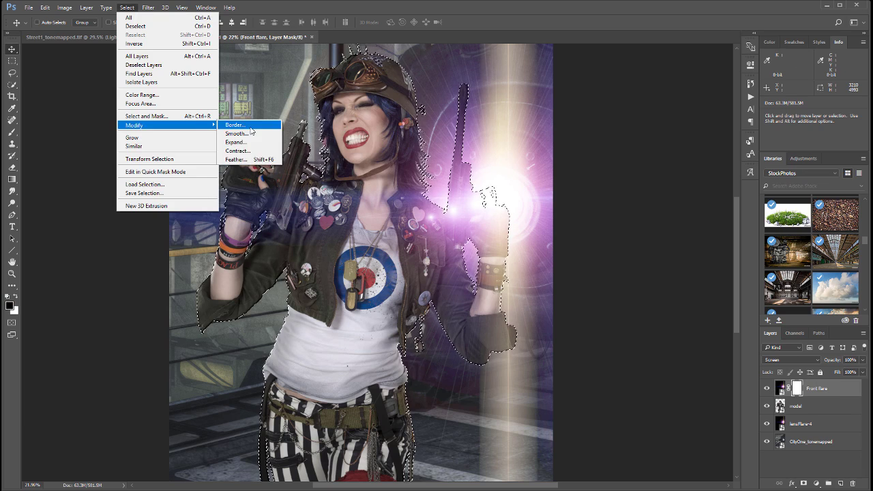
pyautogui.click(244, 151)
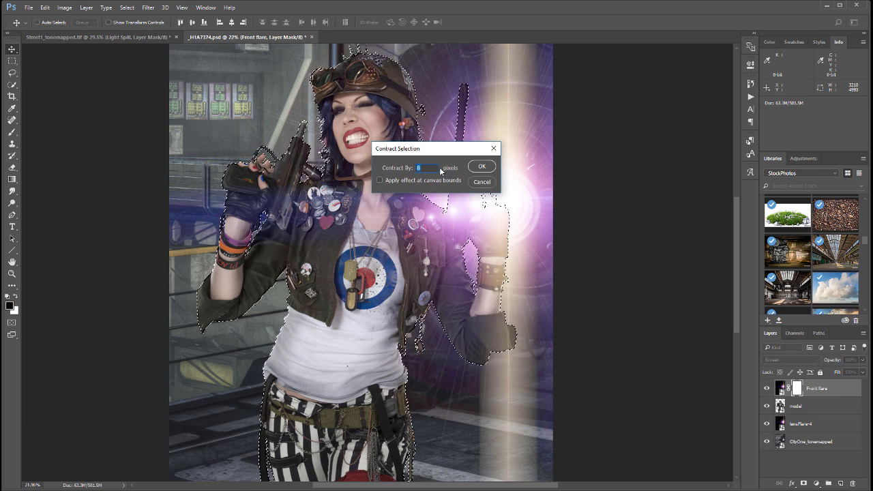
pyautogui.write('9')
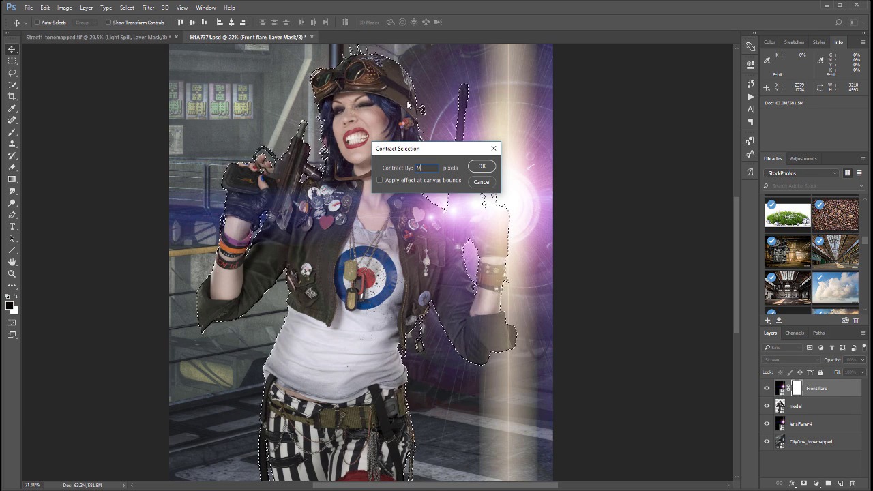
pyautogui.click(480, 168)
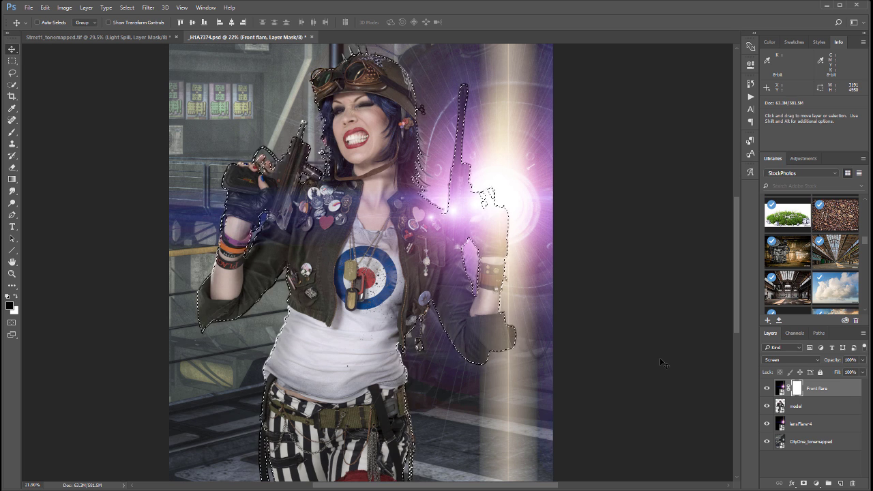
# Fill the selected model shape with black on the Front flare mask and deselect
pyautogui.hotkey('ctrl', ';')
pyautogui.hotkey('ctrl', ';')
pyautogui.hotkey('alt', 'BackSpace')
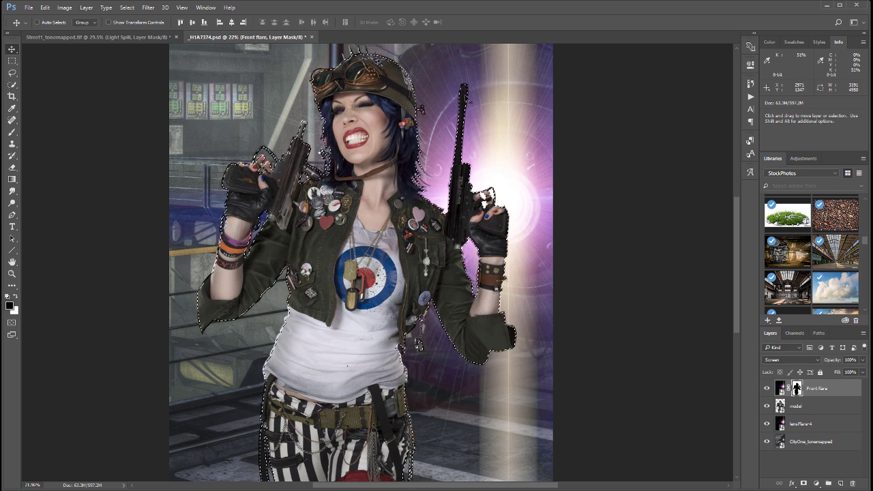
pyautogui.click(12, 60)
pyautogui.hotkey('ctrl', 'd')
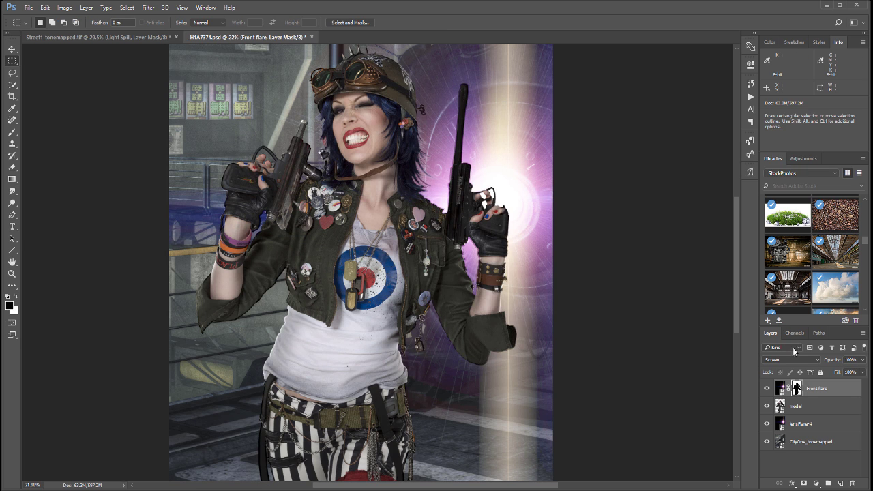
# Soften the Front flare mask with a Gaussian Blur of 49.8 pixels radius
pyautogui.click(148, 8)
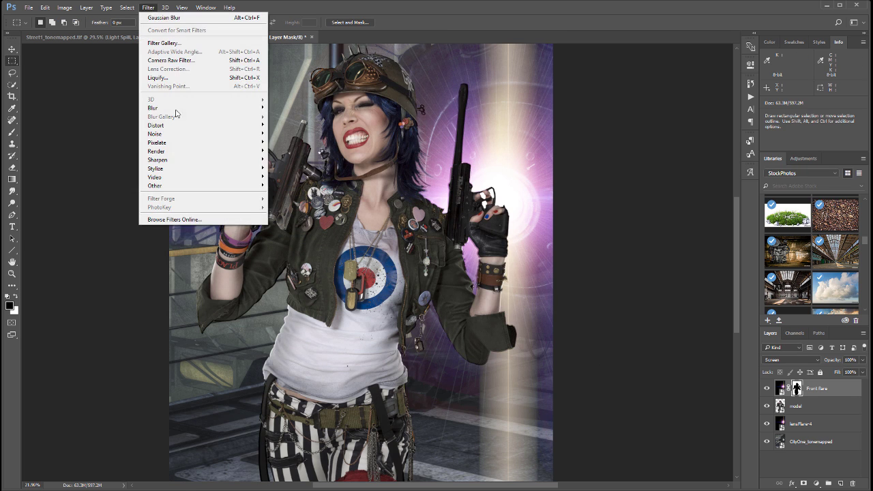
pyautogui.moveTo(246, 110)
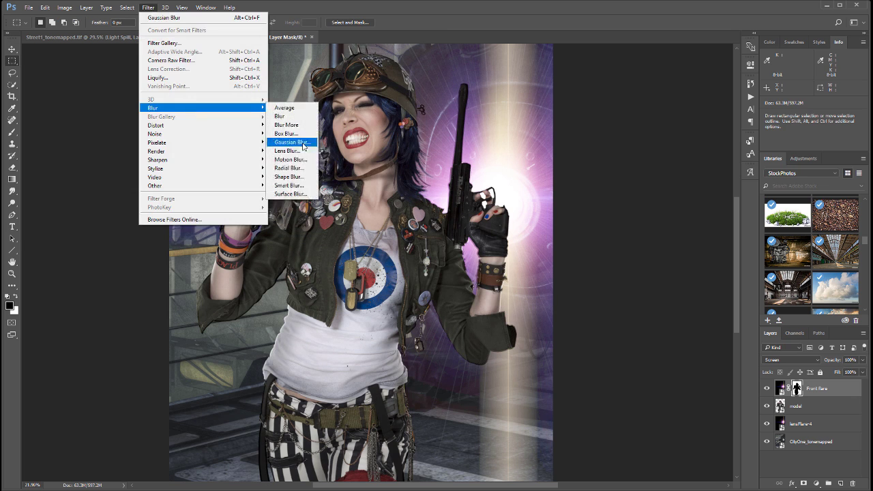
pyautogui.click(304, 145)
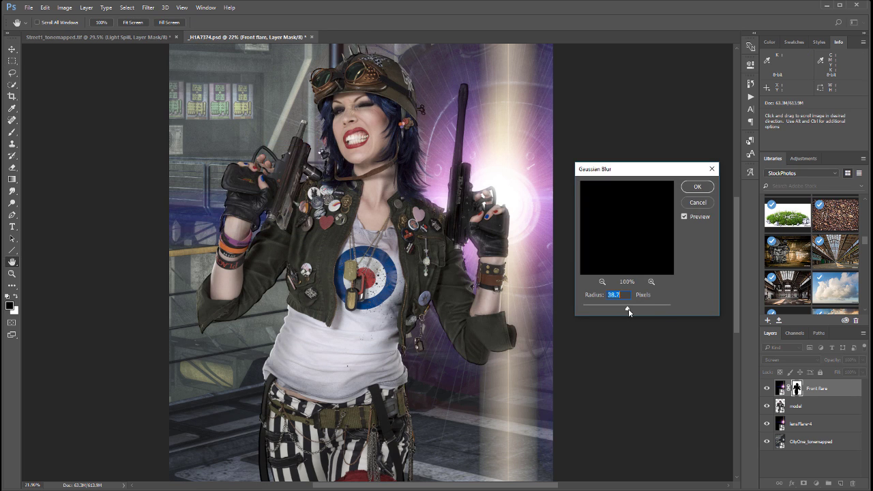
pyautogui.moveTo(629, 312); pyautogui.dragTo(623, 311)
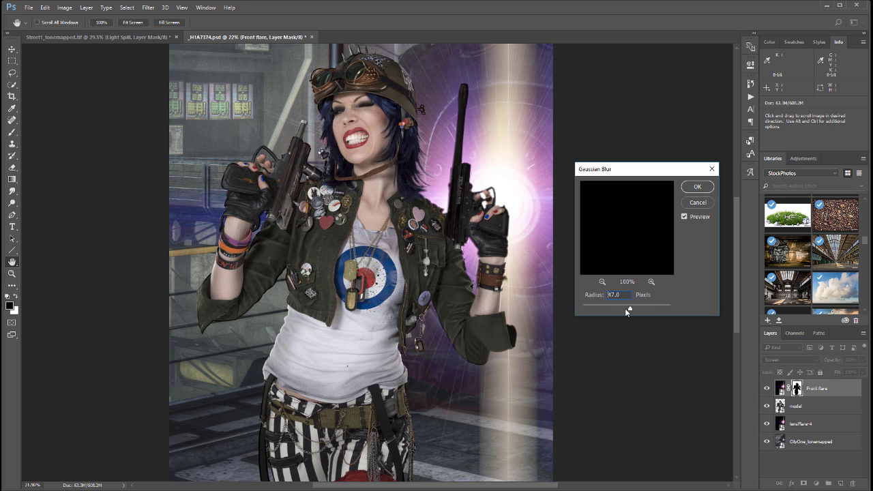
pyautogui.moveTo(625, 308); pyautogui.dragTo(630, 308)
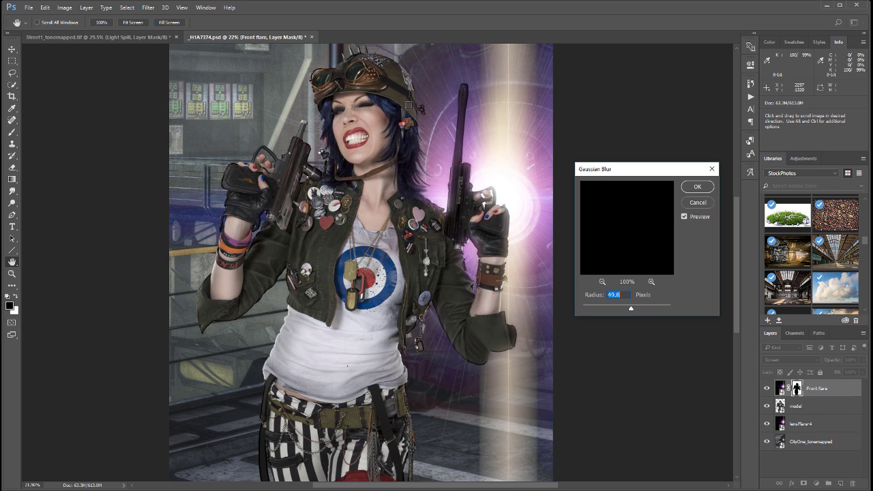
pyautogui.click(696, 188)
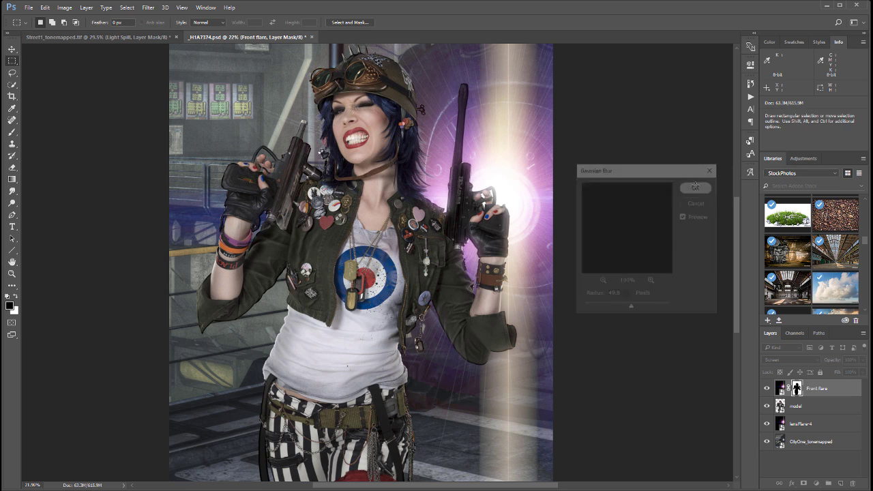
# Compare the image with the Front flare layer hidden and shown to examine the blurred mask's light spill on the model
pyautogui.click(767, 389)
pyautogui.click(767, 389)
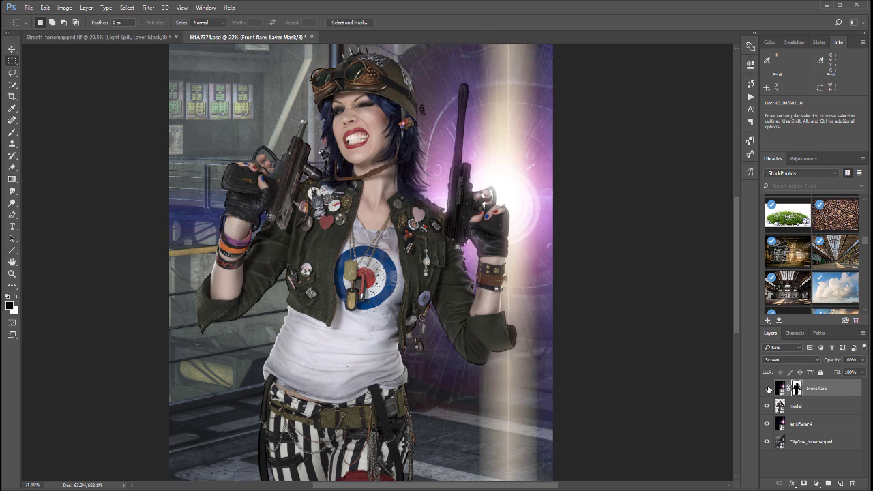
pyautogui.click(767, 389)
pyautogui.click(767, 389)
pyautogui.click(767, 388)
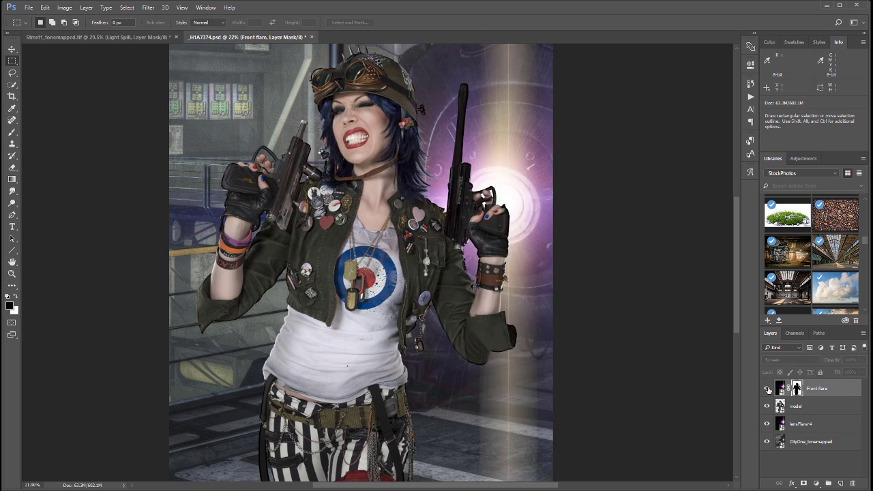
pyautogui.click(767, 389)
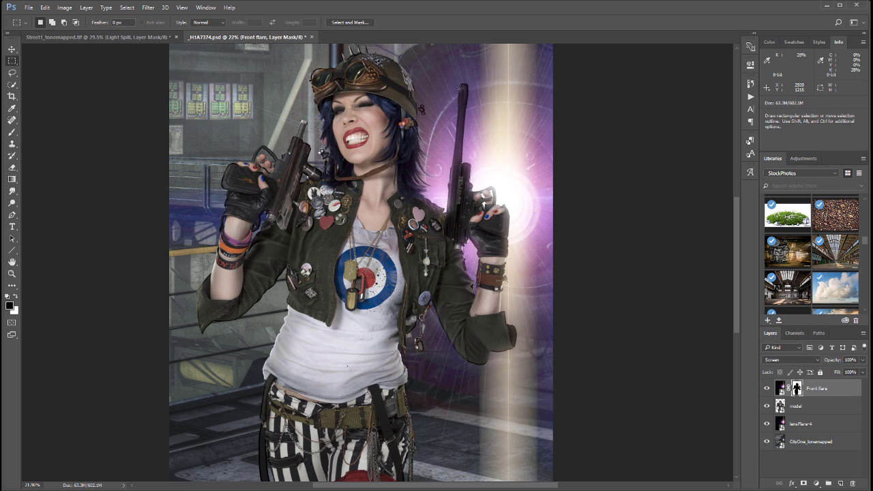
pyautogui.click(767, 389)
pyautogui.click(766, 389)
# Try the Soft Light blend mode on the Front flare layer and return it to Screen
pyautogui.click(796, 358)
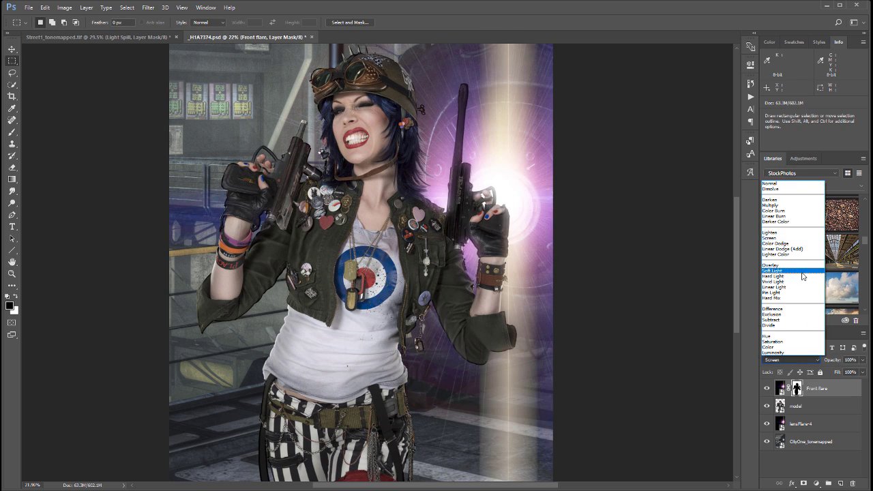
pyautogui.click(803, 275)
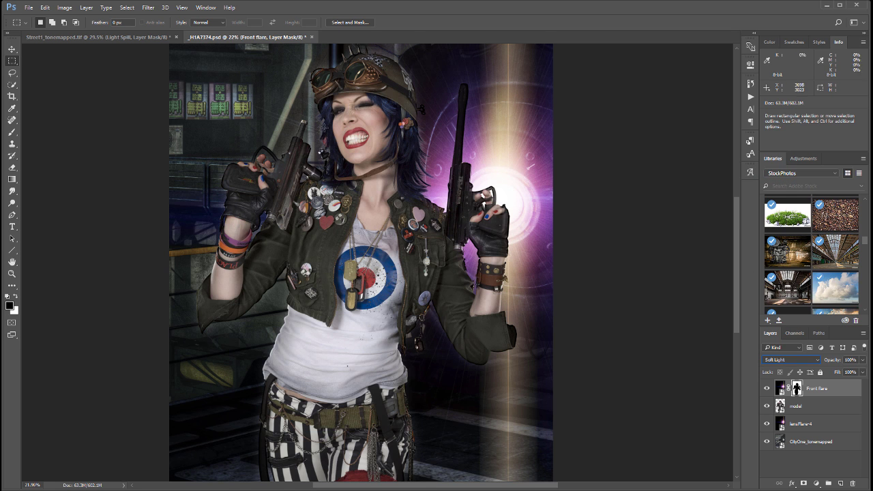
pyautogui.click(785, 358)
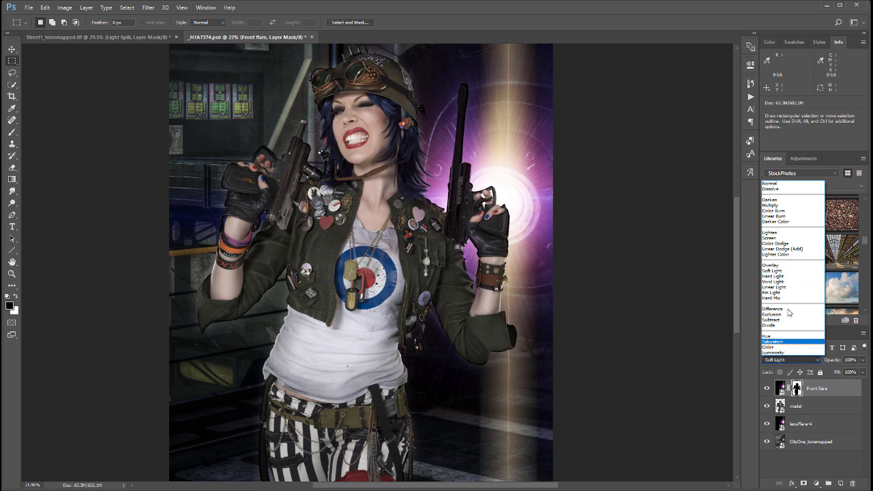
pyautogui.click(784, 239)
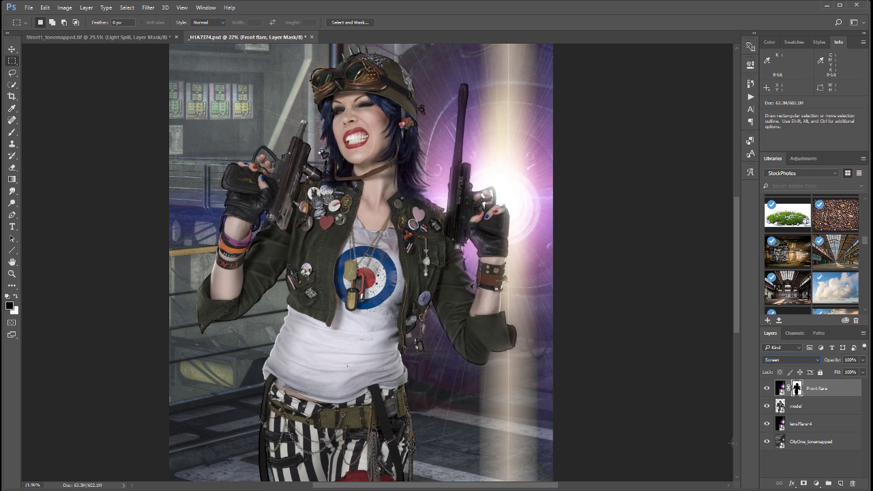
# Toggle the Front flare layer in Screen mode to check how it affects the background as well as the model's edges
pyautogui.click(767, 388)
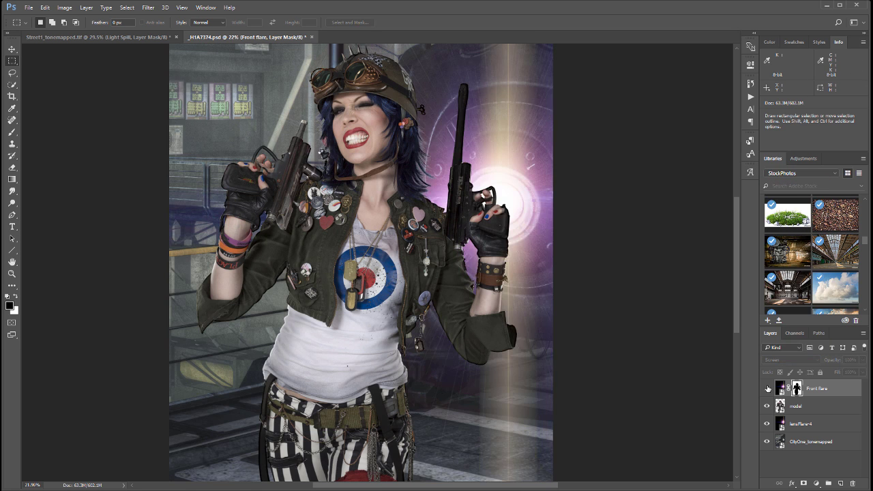
pyautogui.click(767, 388)
pyautogui.click(767, 388)
pyautogui.click(767, 388)
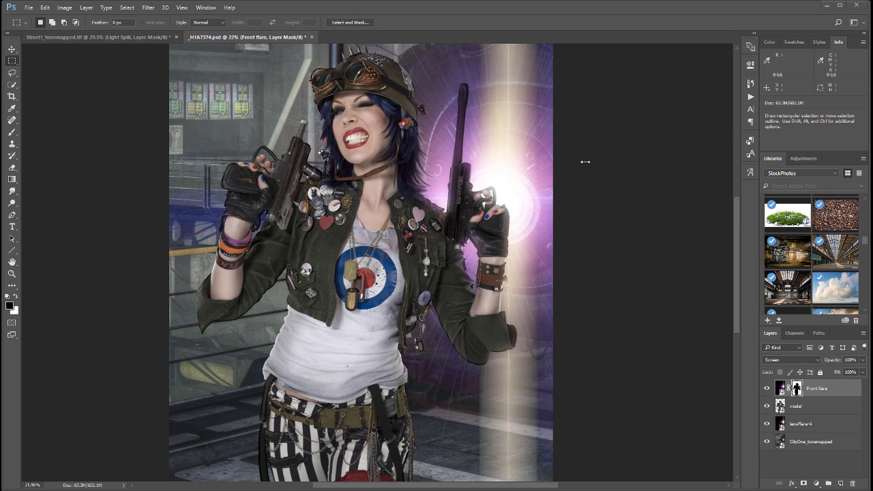
pyautogui.click(766, 389)
pyautogui.click(766, 389)
pyautogui.click(765, 389)
pyautogui.click(766, 389)
# Clip the Front flare layer to the model layer and compare the edge light with the flare hidden and shown
pyautogui.press('alt')
pyautogui.keyDown('alt'); pyautogui.click(841, 396); pyautogui.keyUp('alt')
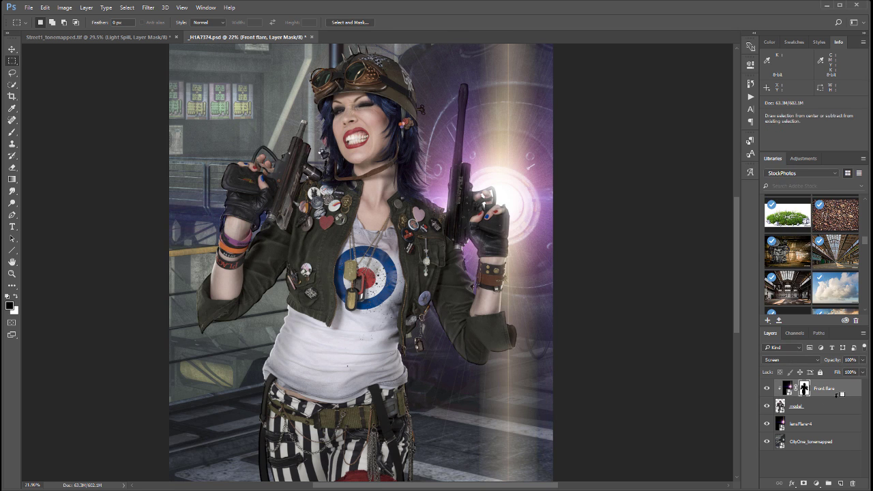
pyautogui.click(765, 389)
pyautogui.click(765, 389)
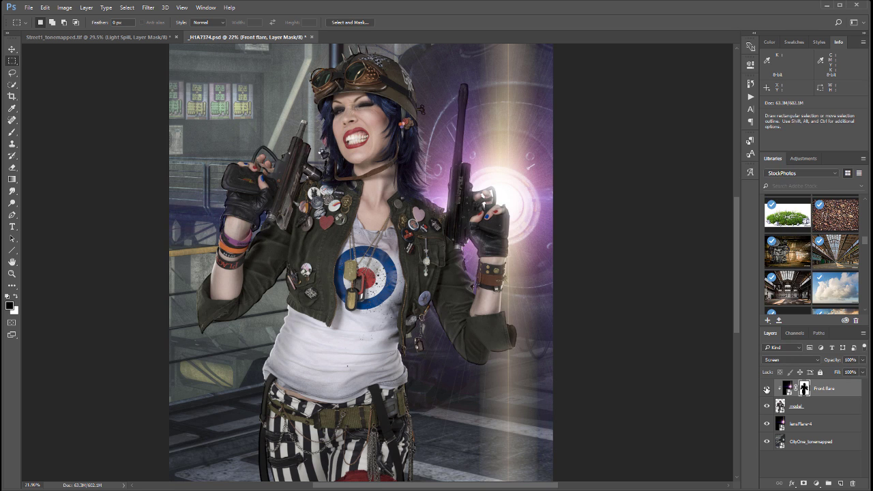
pyautogui.click(766, 389)
pyautogui.click(766, 388)
pyautogui.click(766, 389)
pyautogui.click(766, 388)
pyautogui.click(765, 388)
pyautogui.click(766, 389)
pyautogui.click(765, 389)
pyautogui.keyDown('alt'); pyautogui.scroll(-3, 406, 197); pyautogui.keyUp('alt')
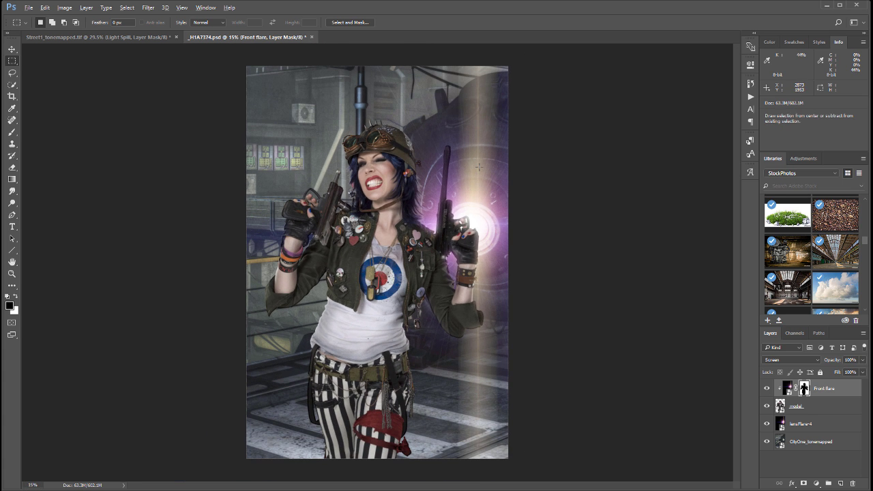